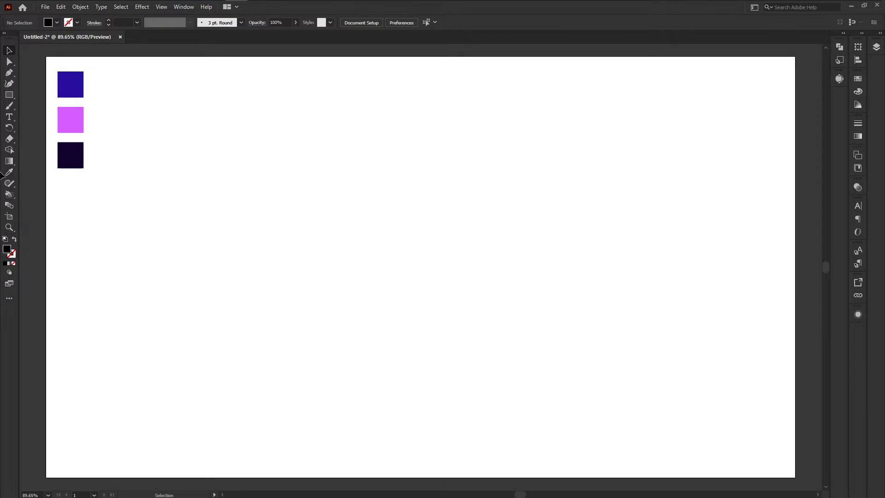
# Step: Draw a tall black rectangle about 97 by 520 px and place it near the artboard's centre
pyautogui.click(9, 95)
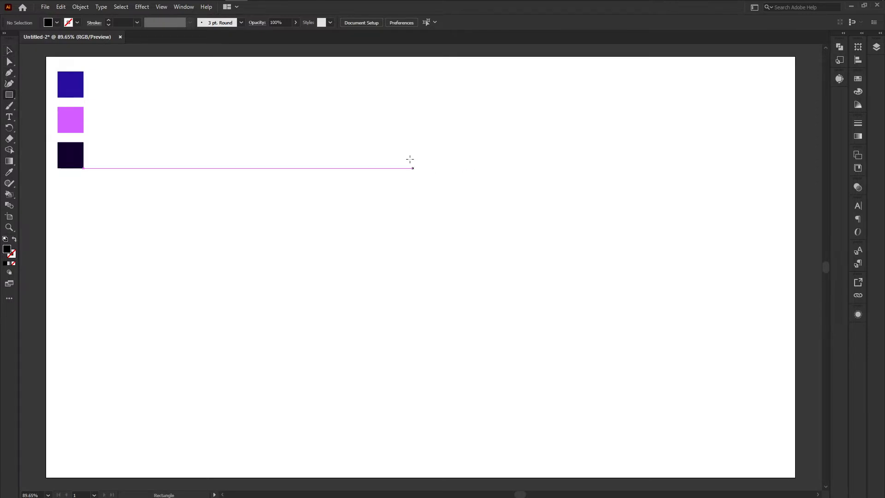
pyautogui.moveTo(384, 139)
pyautogui.mouseDown()
pyautogui.moveTo(454, 340)
pyautogui.moveTo(449, 385)
pyautogui.moveTo(431, 397)
pyautogui.moveTo(442, 435)
pyautogui.mouseUp()
pyautogui.press('v')
pyautogui.moveTo(420, 333); pyautogui.dragTo(420, 314)
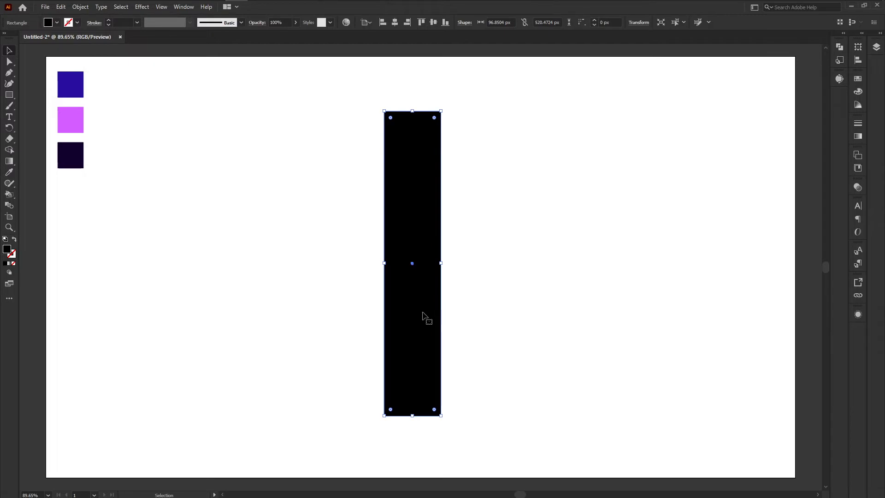
# Step: Rotate the rectangle 45° clockwise and add a copy reflected across the vertical axis to form an X
pyautogui.moveTo(443, 109); pyautogui.dragTo(502, 166)
pyautogui.rightClick(453, 198)
pyautogui.moveTo(507, 354)
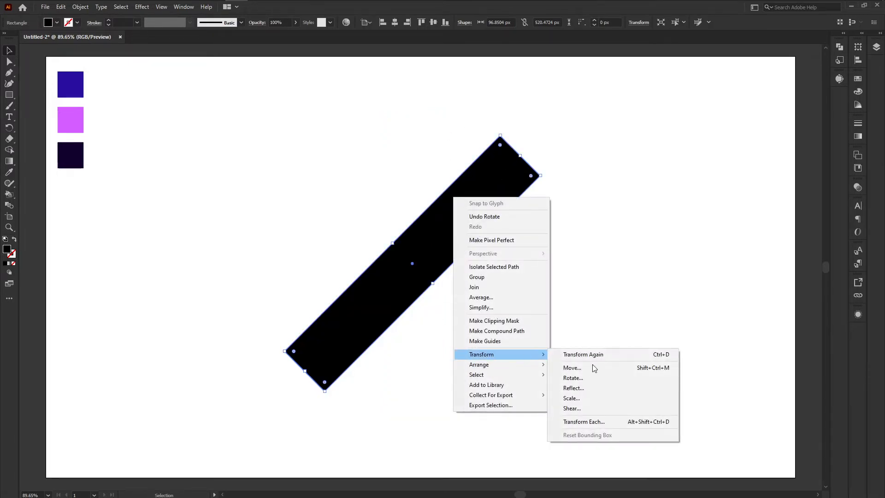
pyautogui.click(604, 389)
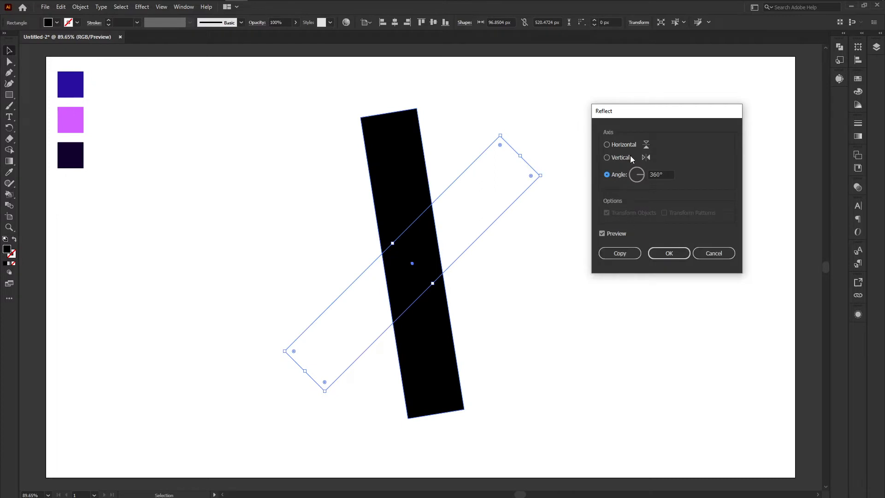
pyautogui.click(629, 157)
pyautogui.click(622, 253)
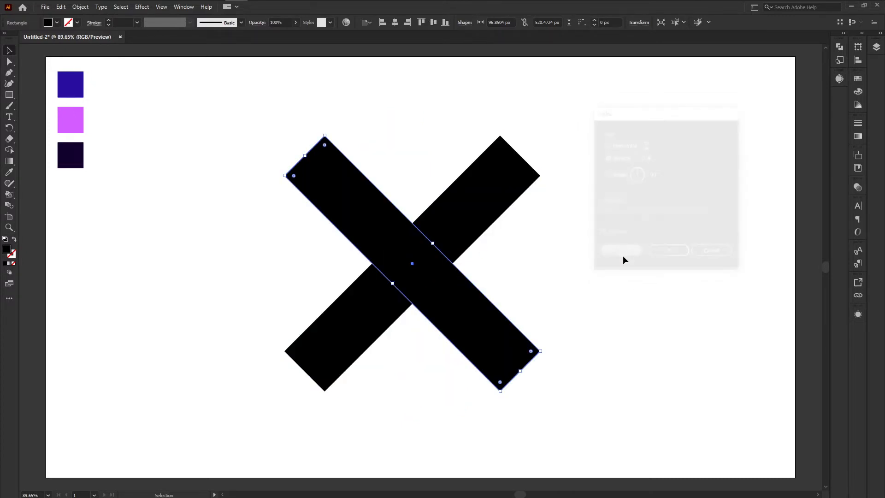
# Step: Use Shape Builder to remove the X's two right arms and merge the remaining parts into one right-pointing chevron
pyautogui.moveTo(673, 379); pyautogui.dragTo(150, 218)
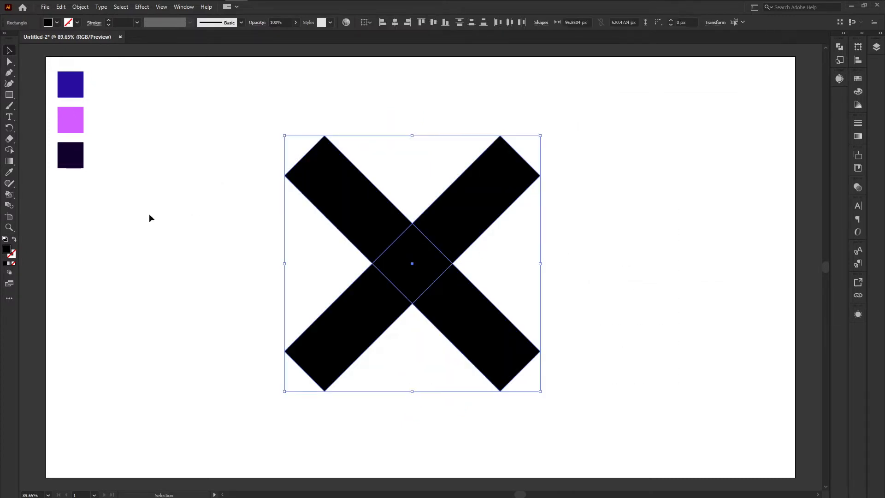
pyautogui.click(6, 152)
pyautogui.keyDown('alt'); pyautogui.moveTo(468, 208); pyautogui.dragTo(466, 370); pyautogui.keyUp('alt')
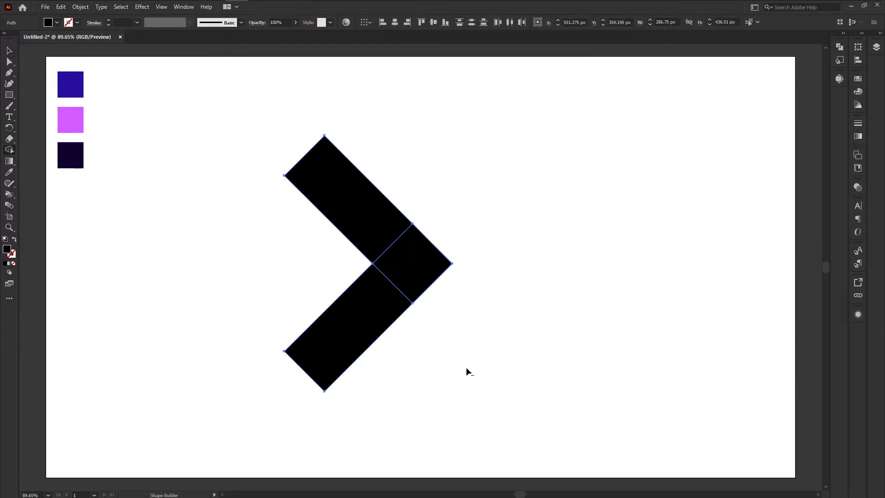
pyautogui.moveTo(345, 198); pyautogui.dragTo(374, 304)
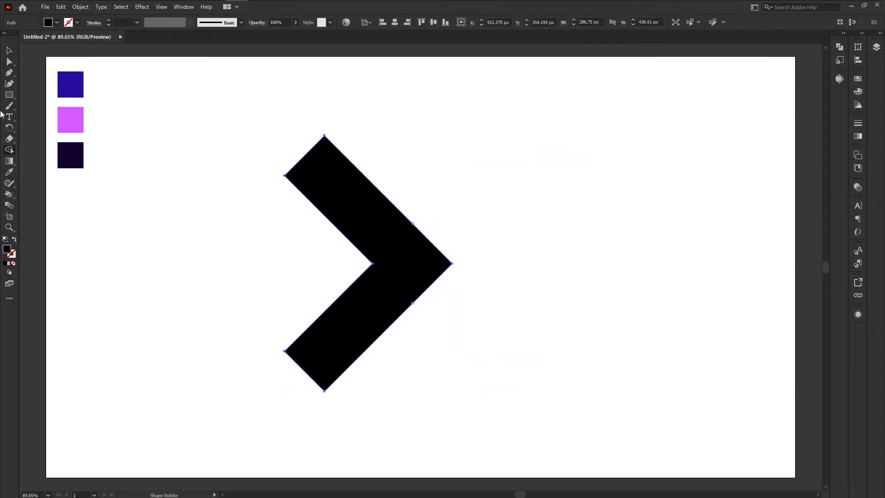
pyautogui.click(10, 49)
pyautogui.click(207, 174)
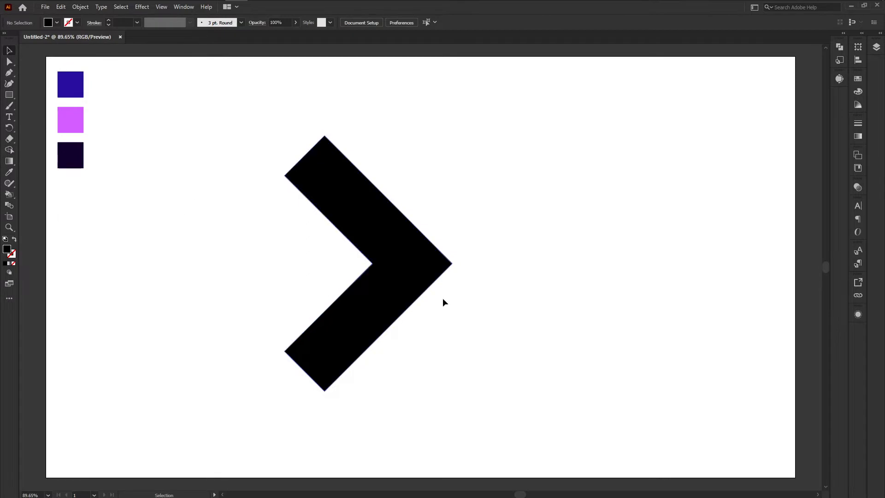
# Step: In outline view, draw a curved Pen path from the chevron's inner corner to its upper outer edge
pyautogui.click(415, 283)
pyautogui.hotkey('ctrl', 'y')
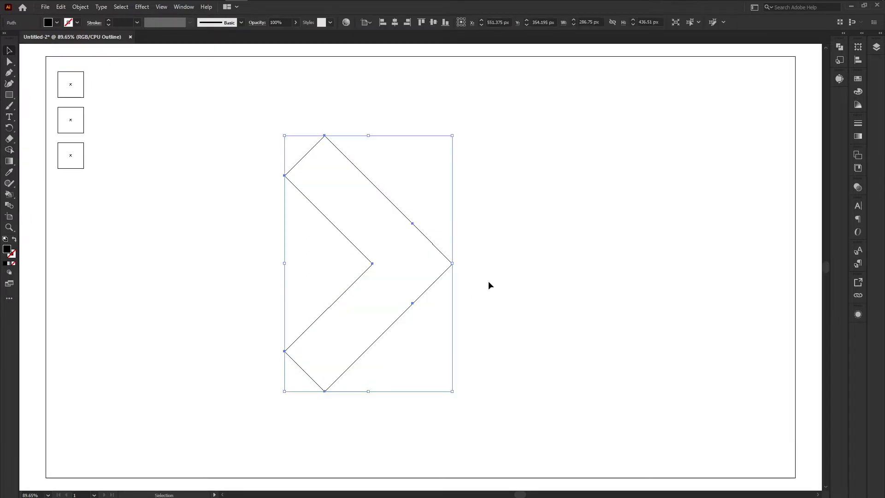
pyautogui.click(500, 260)
pyautogui.click(8, 72)
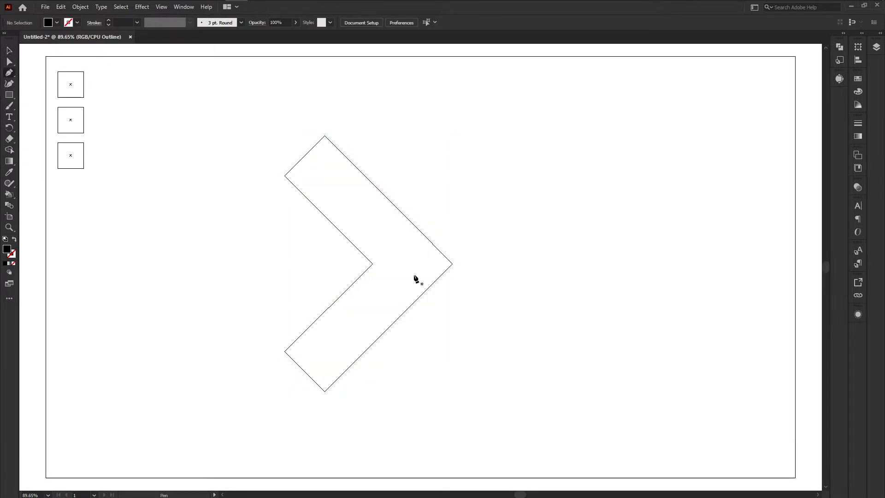
pyautogui.click(372, 264)
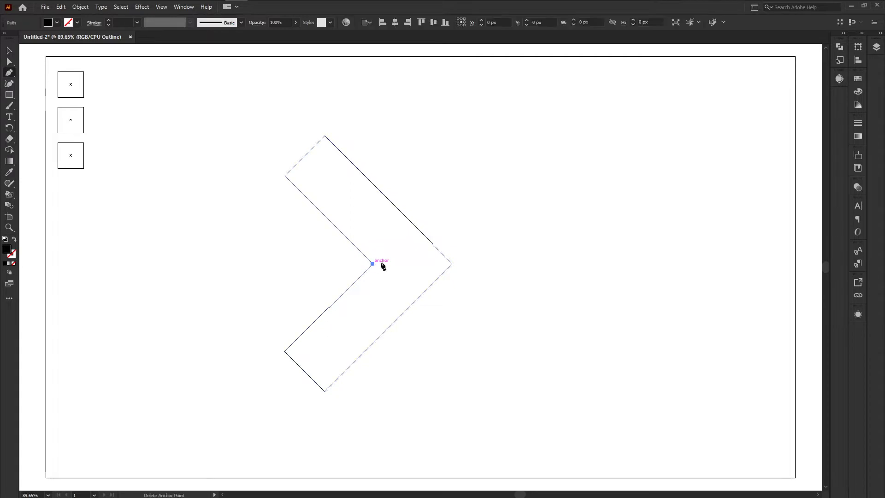
pyautogui.click(393, 205)
pyautogui.moveTo(393, 205); pyautogui.dragTo(364, 173)
pyautogui.hotkey('ctrl', 'z')
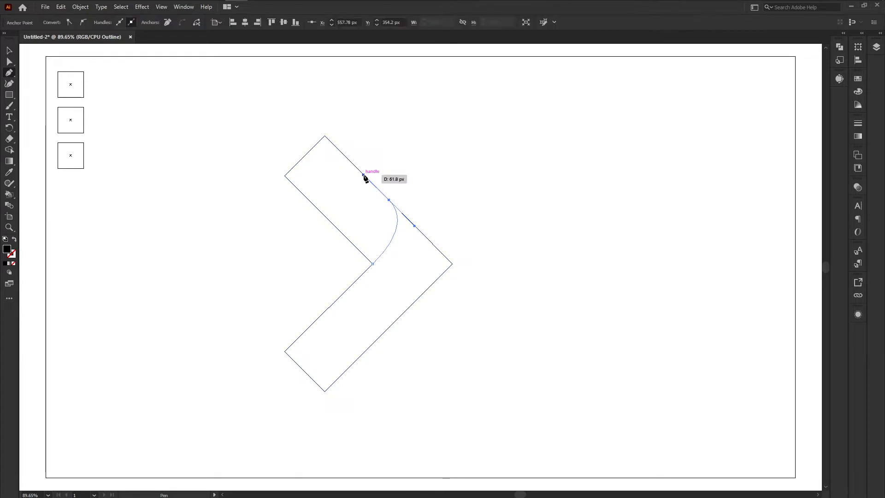
pyautogui.click(9, 50)
pyautogui.click(199, 173)
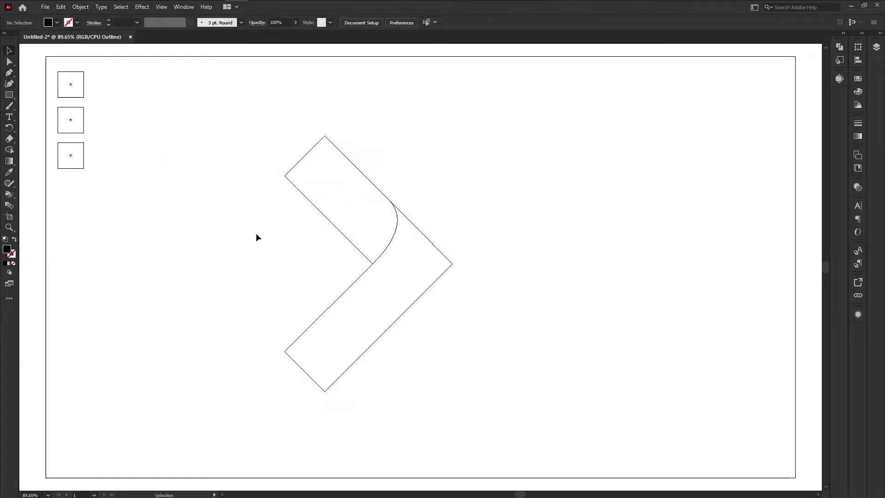
pyautogui.moveTo(194, 123); pyautogui.dragTo(432, 234)
pyautogui.click(489, 311)
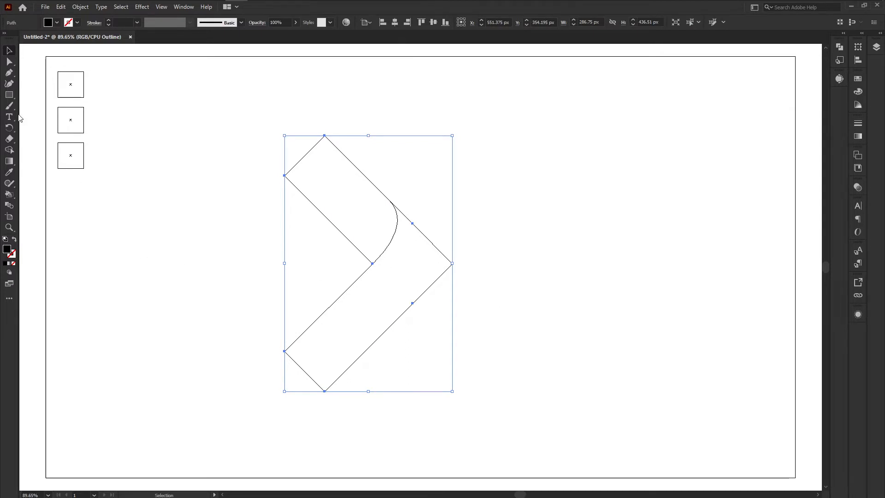
pyautogui.click(8, 62)
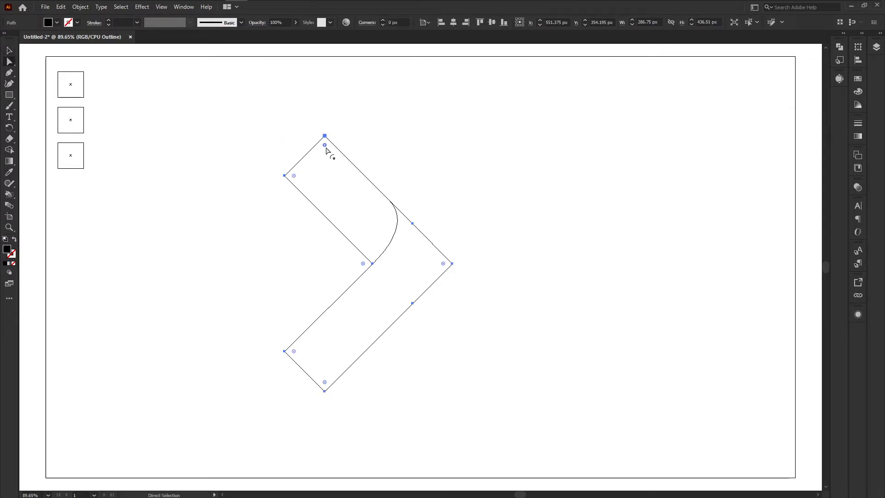
pyautogui.click(450, 274)
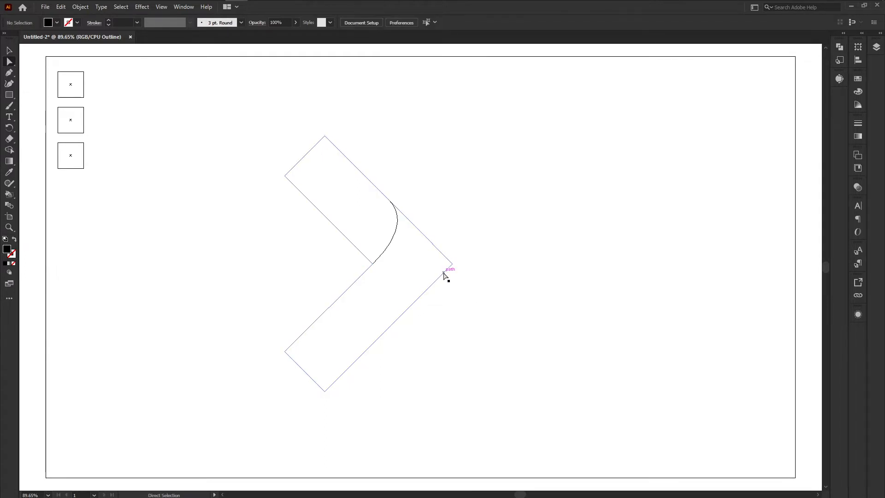
pyautogui.click(445, 272)
pyautogui.click(443, 289)
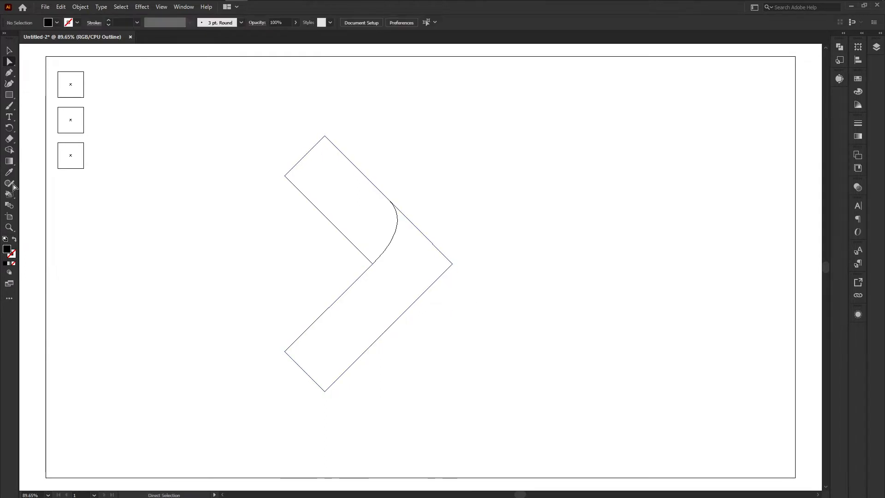
pyautogui.click(8, 52)
pyautogui.moveTo(243, 161); pyautogui.dragTo(524, 381)
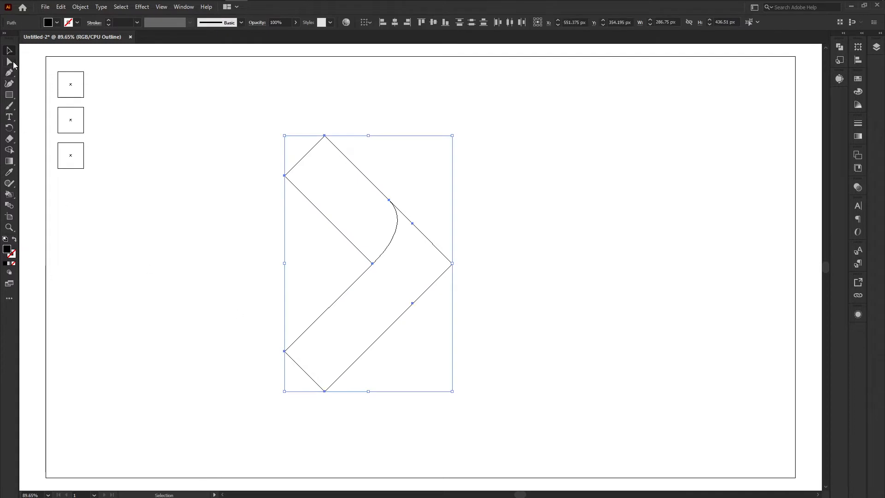
pyautogui.click(11, 62)
pyautogui.click(445, 266)
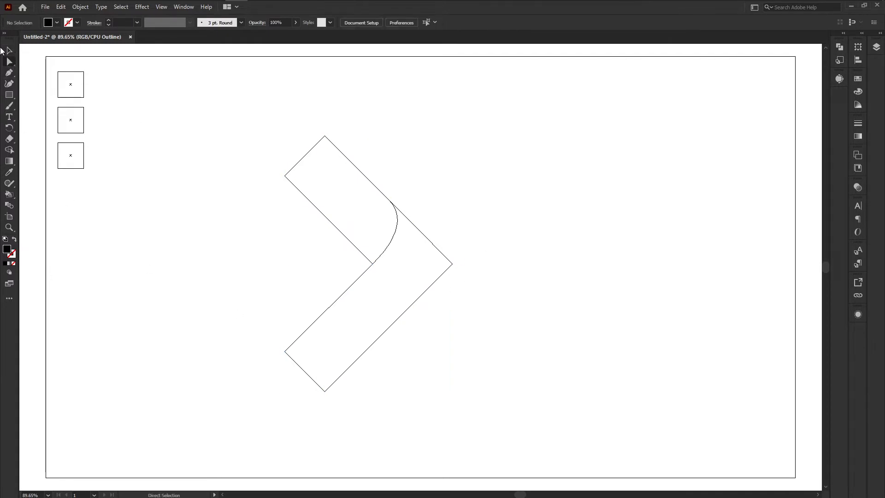
# Step: Round the chevron's outer tip as far as possible, to a corner radius of about 97 px
pyautogui.click(8, 50)
pyautogui.moveTo(210, 109); pyautogui.dragTo(469, 341)
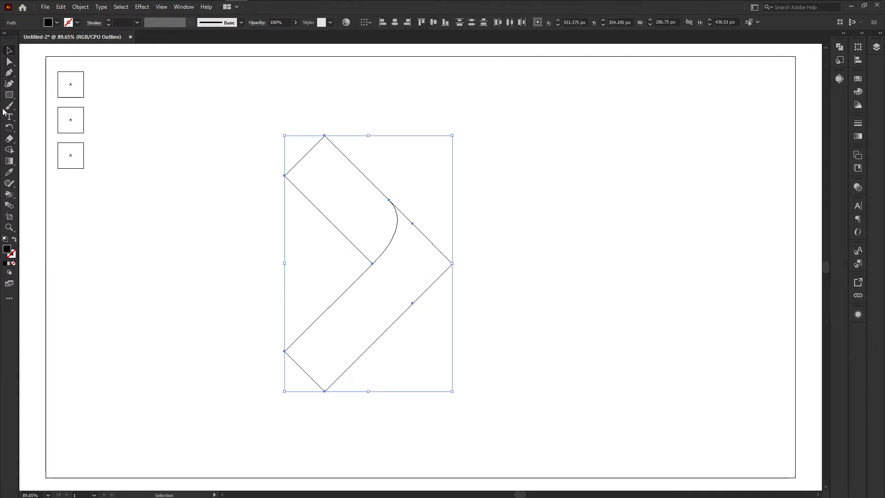
pyautogui.click(8, 65)
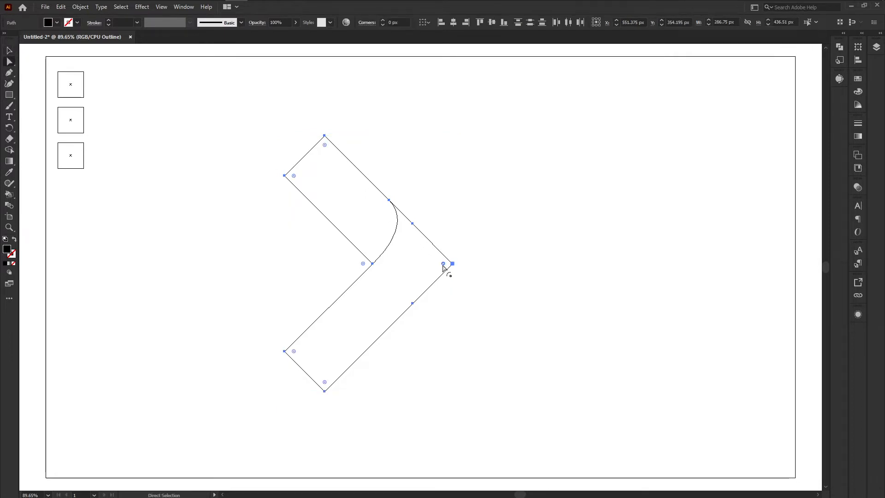
pyautogui.moveTo(443, 264); pyautogui.dragTo(317, 293)
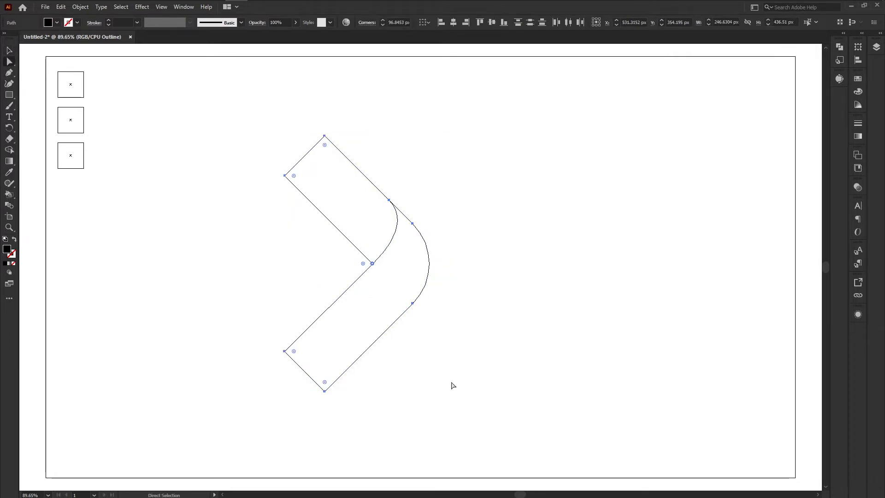
pyautogui.click(482, 328)
pyautogui.click(7, 51)
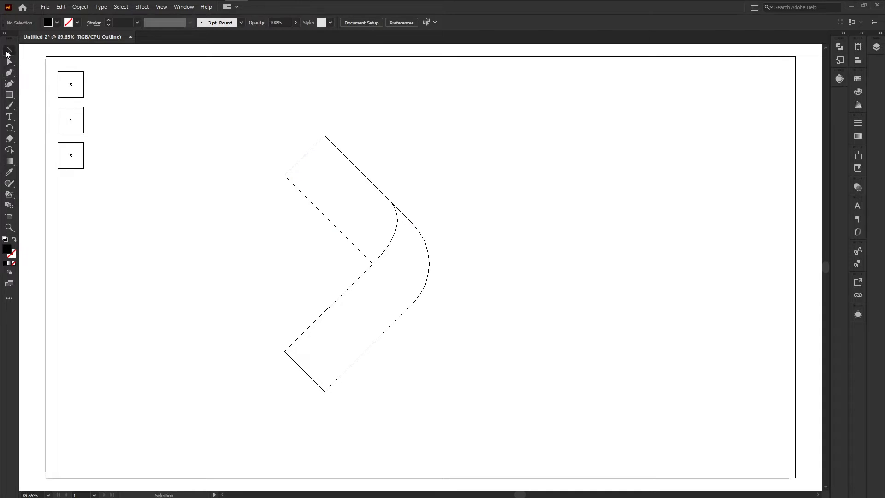
# Step: Move the chevron and its curved path right to the artboard's centre and return to the filled preview
pyautogui.moveTo(241, 111); pyautogui.dragTo(530, 368)
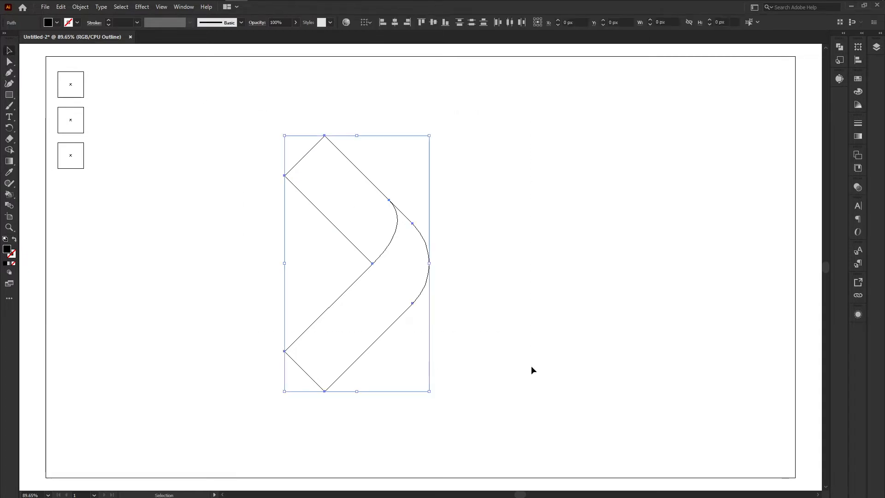
pyautogui.moveTo(388, 248); pyautogui.dragTo(461, 253)
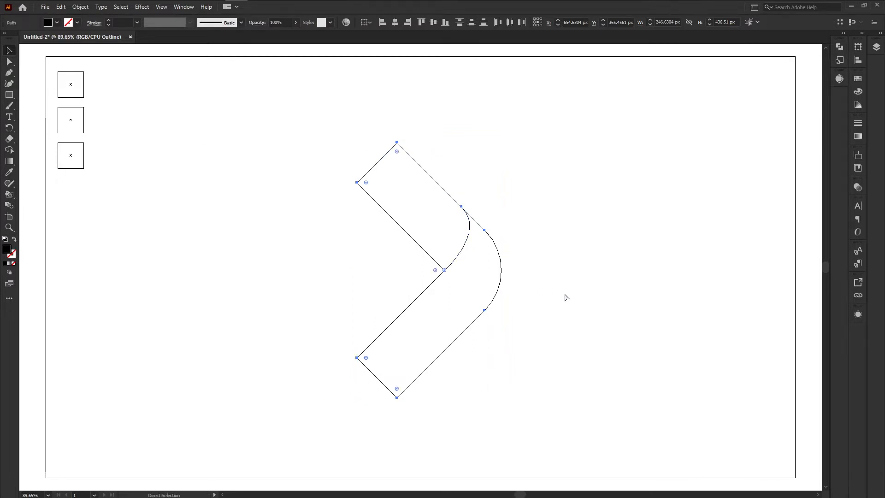
pyautogui.hotkey('ctrl', 'y')
pyautogui.click(557, 274)
# Step: Round the chevron's lowest corner to a radius of about 97 px
pyautogui.click(456, 297)
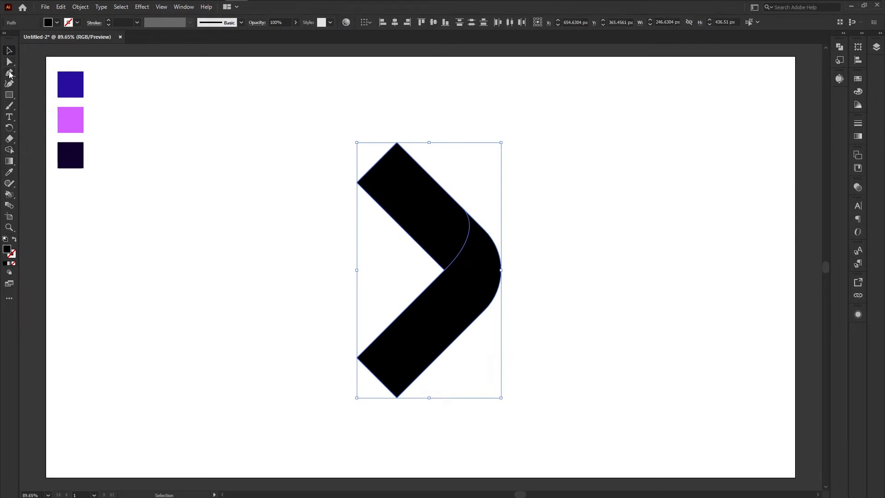
pyautogui.click(9, 61)
pyautogui.moveTo(398, 390); pyautogui.dragTo(382, 305)
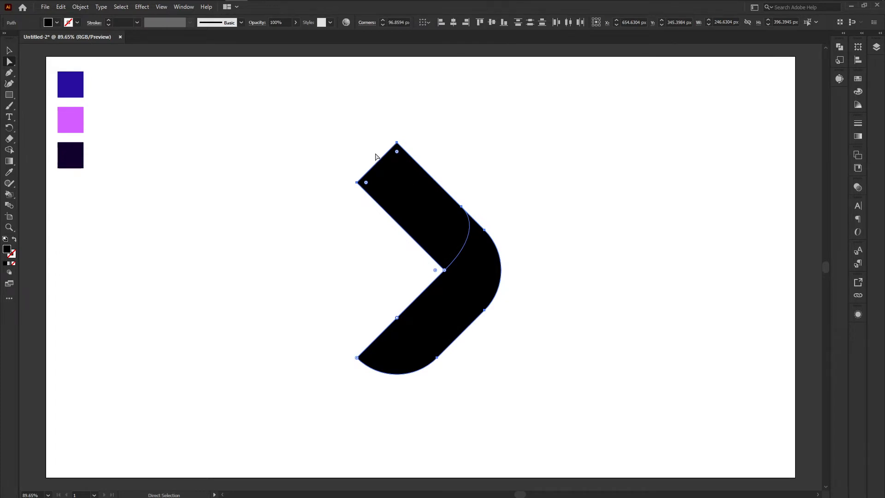
pyautogui.click(210, 187)
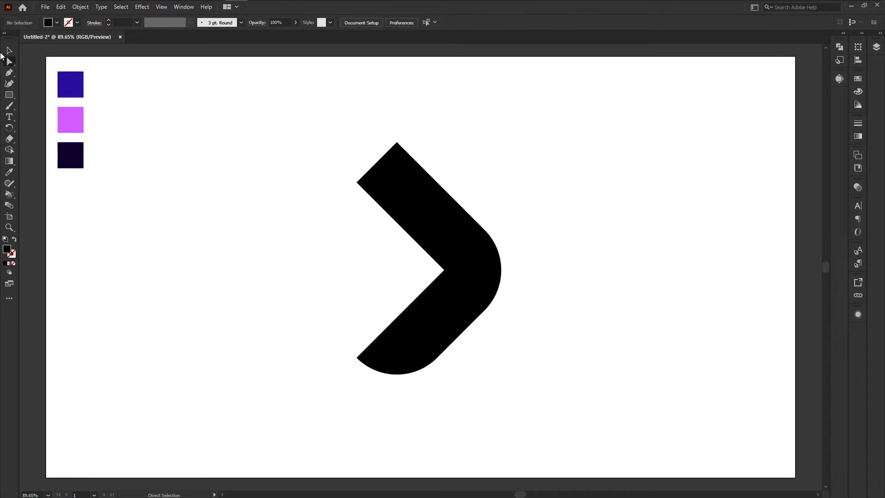
# Step: Use Shape Builder to divide the chevron along the curved path into an upper arm and a lower piece
pyautogui.press('v')
pyautogui.moveTo(300, 160); pyautogui.dragTo(566, 406)
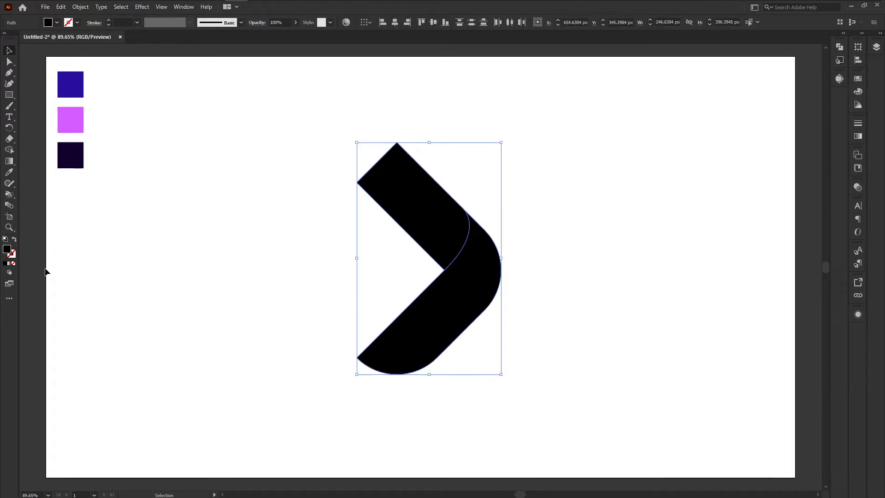
pyautogui.click(8, 152)
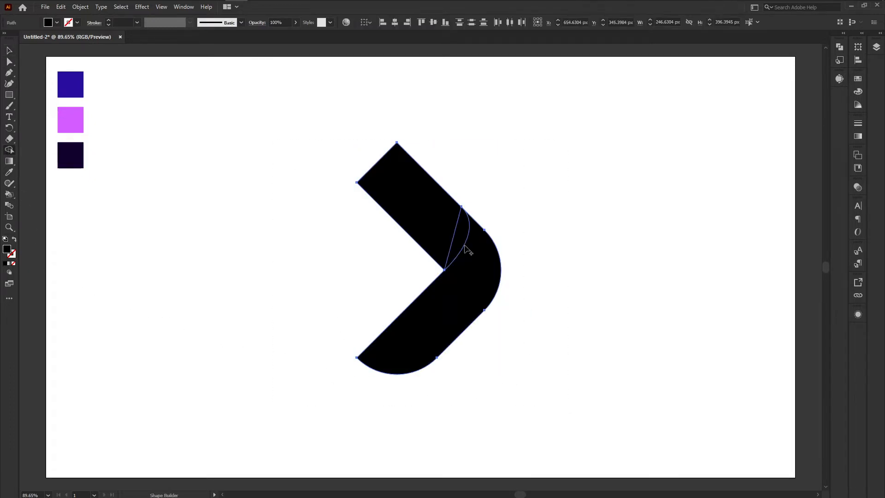
pyautogui.moveTo(396, 322); pyautogui.dragTo(406, 193)
pyautogui.press('v')
pyautogui.click(509, 304)
pyautogui.click(476, 291)
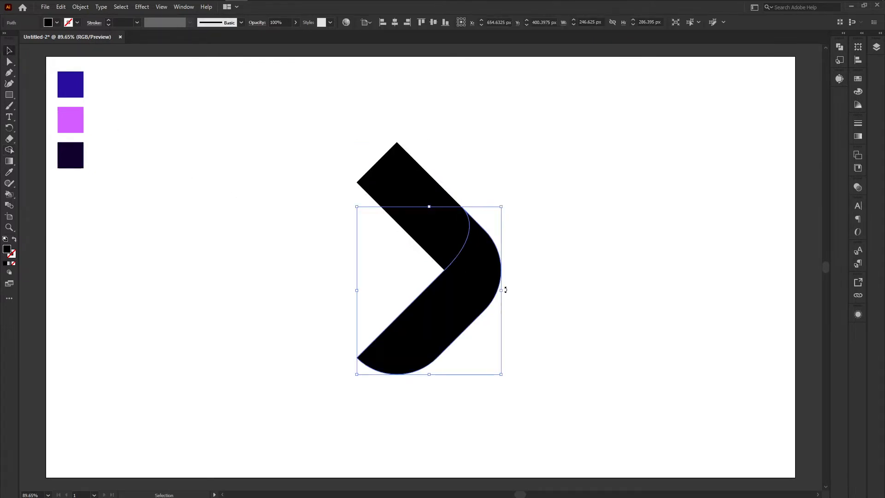
pyautogui.moveTo(502, 293); pyautogui.dragTo(530, 306)
pyautogui.hotkey('ctrl', 'z')
pyautogui.click(589, 367)
# Step: Move both chevron pieces together slightly up and to the left on the artboard
pyautogui.moveTo(442, 231); pyautogui.dragTo(400, 222)
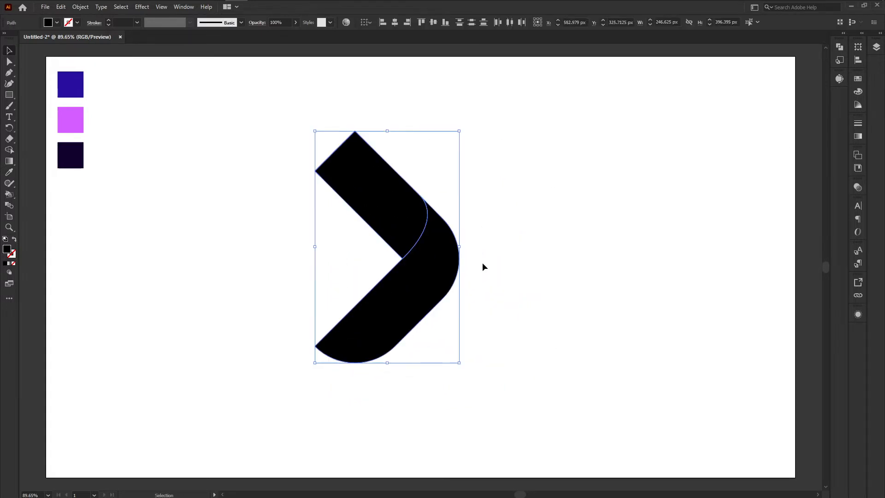
pyautogui.click(482, 262)
pyautogui.click(398, 235)
pyautogui.keyDown('shift'); pyautogui.click(412, 251); pyautogui.keyUp('shift')
pyautogui.click(162, 221)
# Step: Fill the chevron's lower piece with a linear gradient running from the pink swatch colour to the blue swatch colour
pyautogui.click(430, 296)
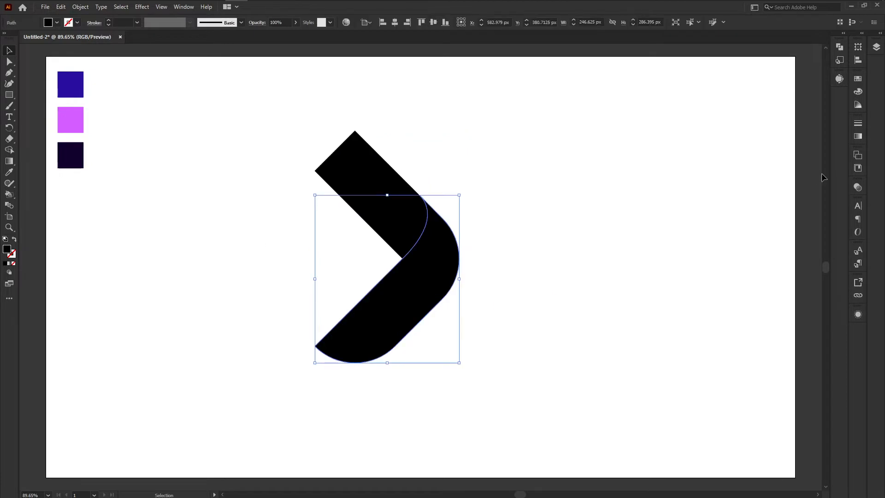
pyautogui.click(857, 136)
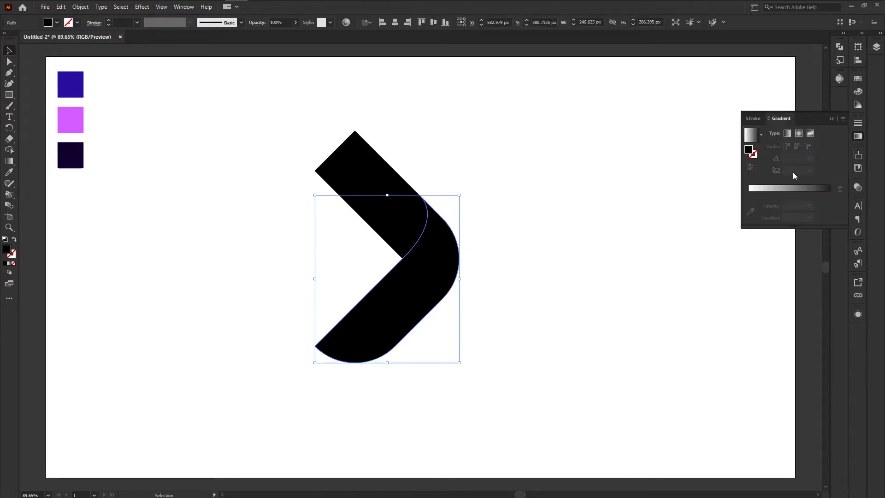
pyautogui.click(790, 188)
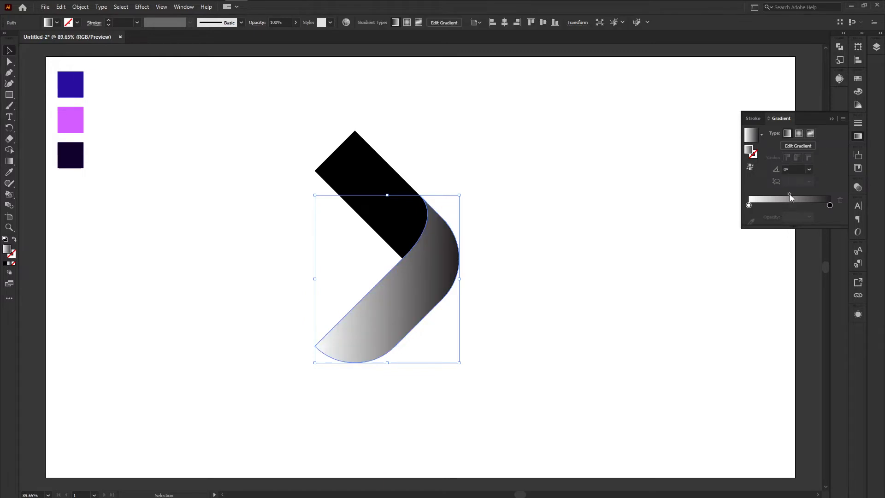
pyautogui.click(748, 205)
pyautogui.click(751, 221)
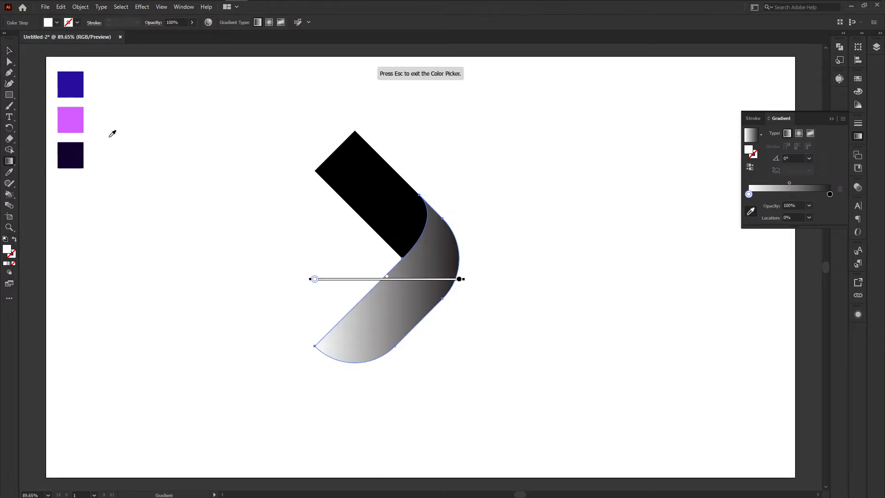
pyautogui.click(78, 119)
pyautogui.click(829, 194)
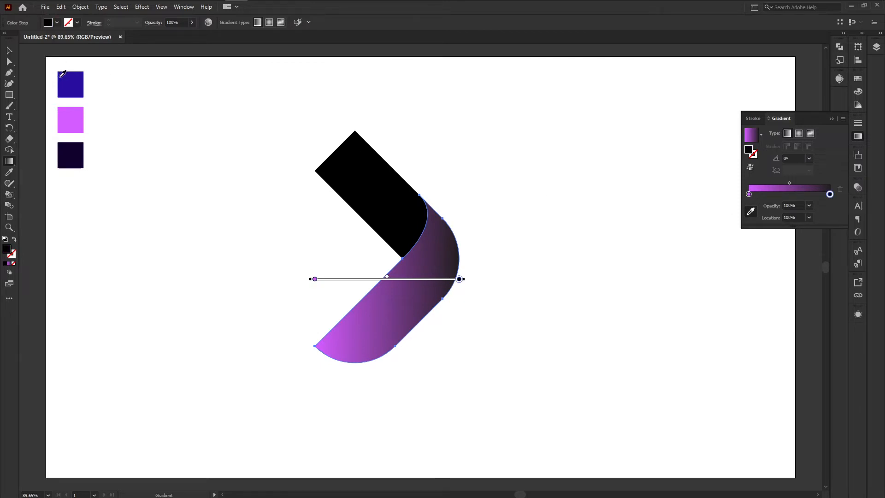
pyautogui.click(76, 79)
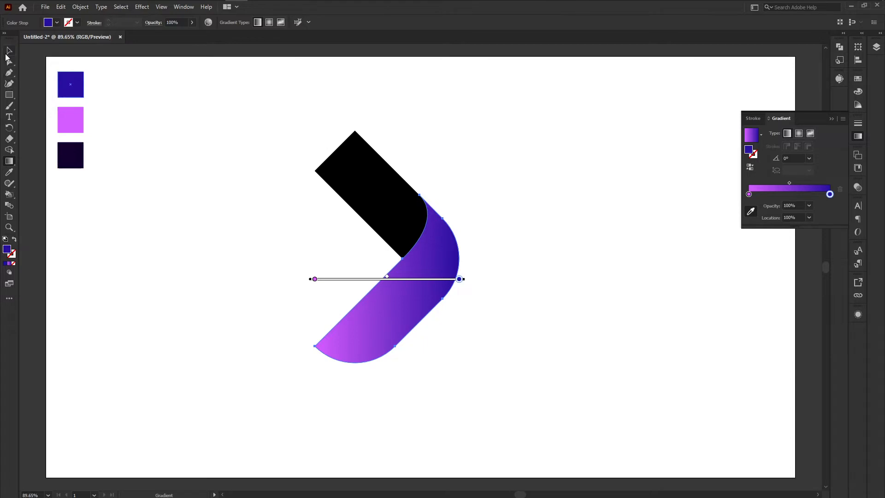
# Step: Try RGB Magenta on a middle colour stop in the lower piece's gradient and delete that stop
pyautogui.click(789, 194)
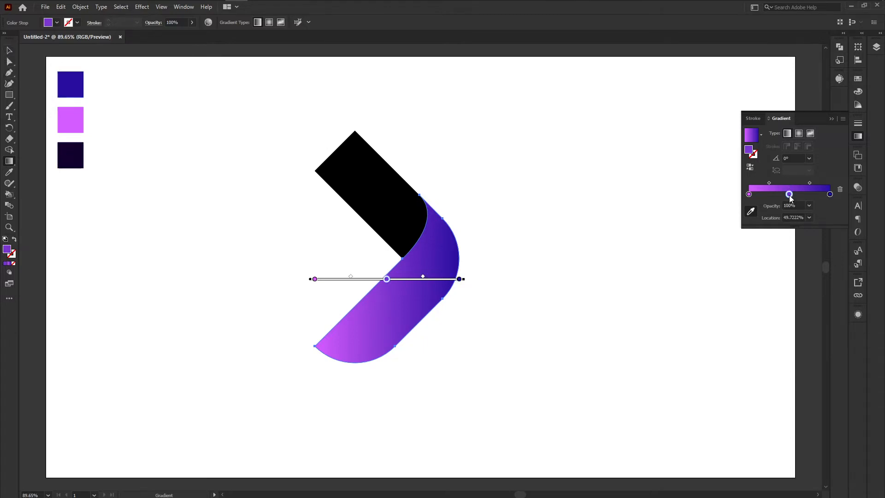
pyautogui.doubleClick(789, 195)
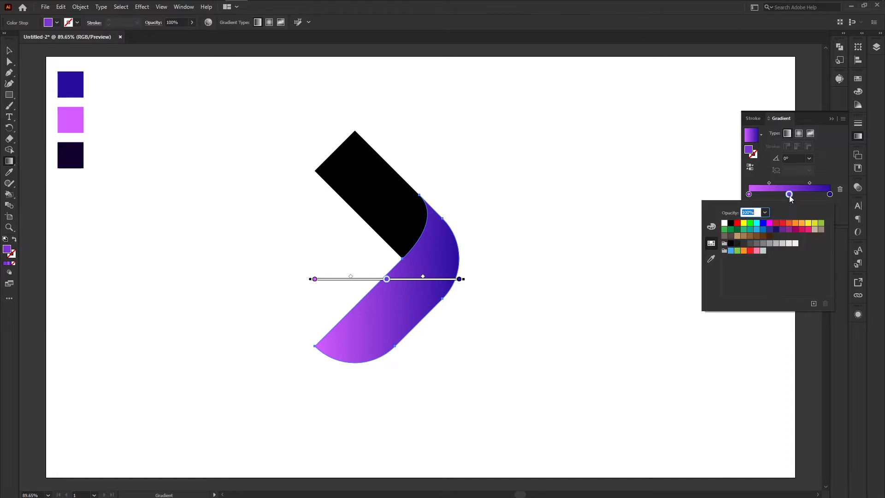
pyautogui.click(787, 229)
pyautogui.click(783, 229)
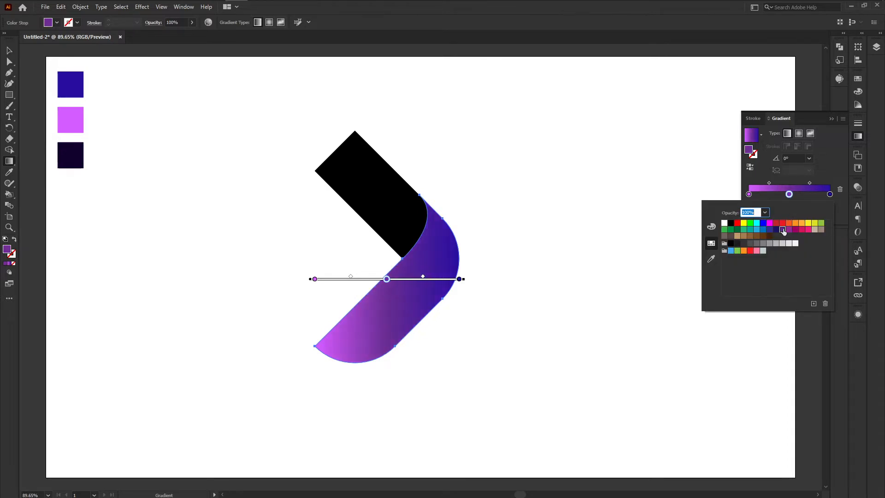
pyautogui.click(770, 223)
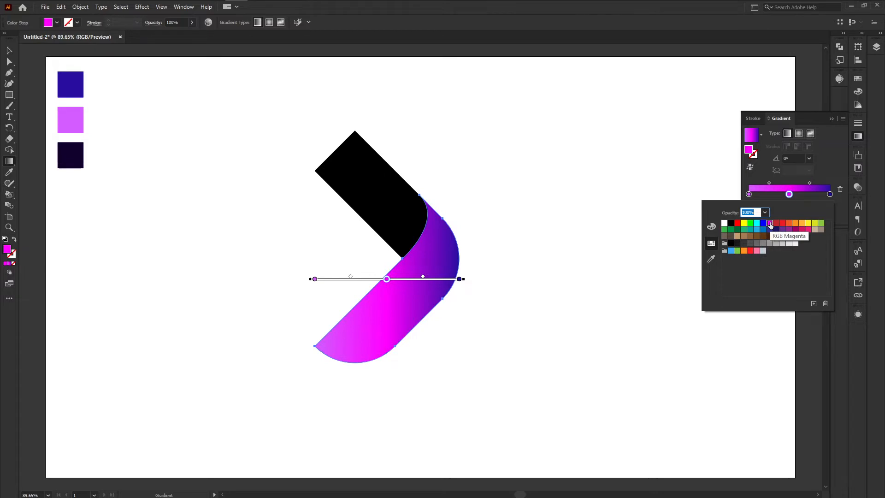
pyautogui.click(789, 194)
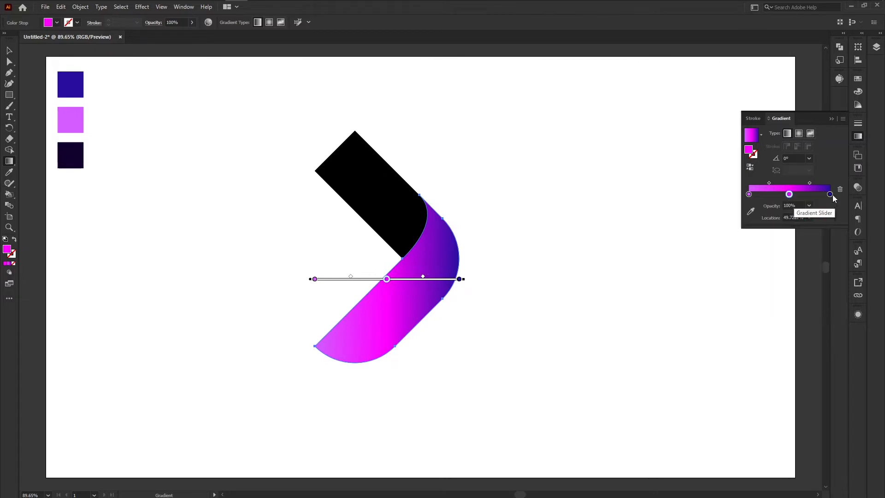
pyautogui.click(840, 190)
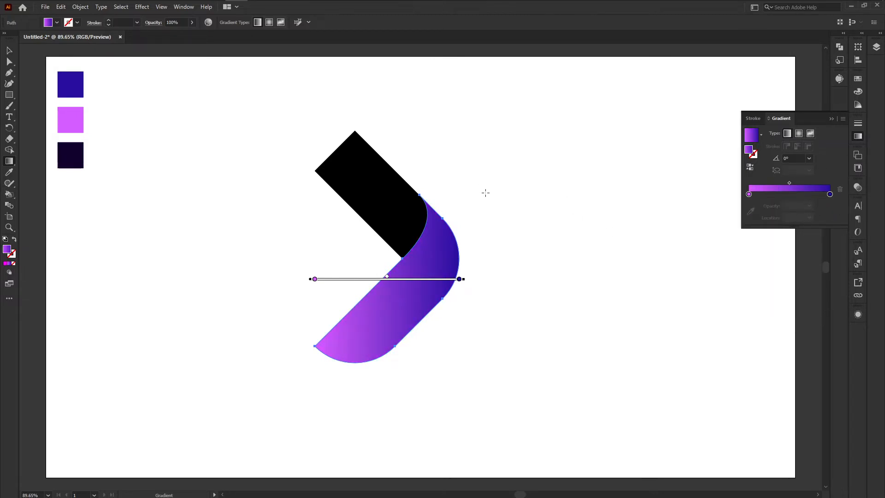
# Step: Copy the lower piece's gradient onto the black upper arm with the Eyedropper and reverse it there
pyautogui.click(9, 50)
pyautogui.click(283, 130)
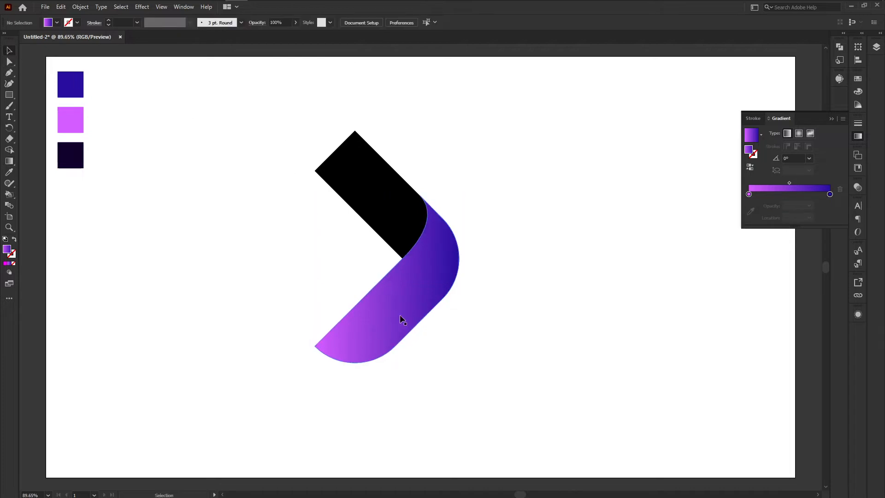
pyautogui.click(401, 318)
pyautogui.click(387, 214)
pyautogui.press('i')
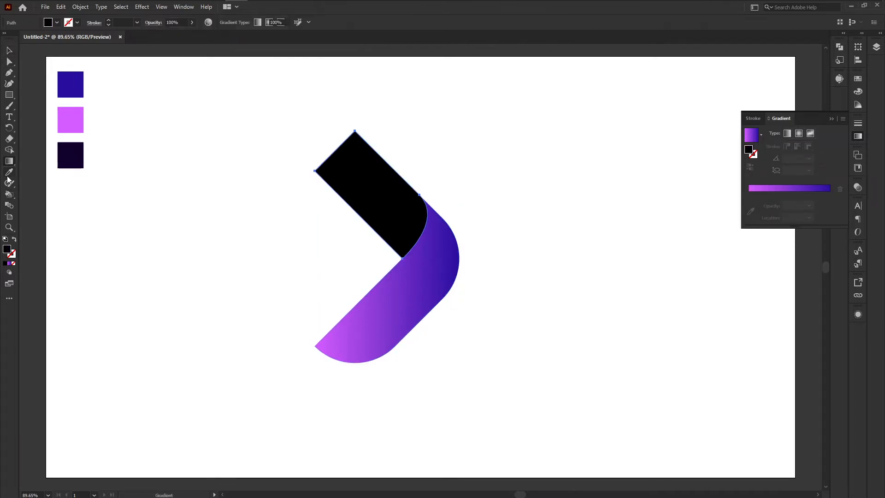
pyautogui.click(415, 295)
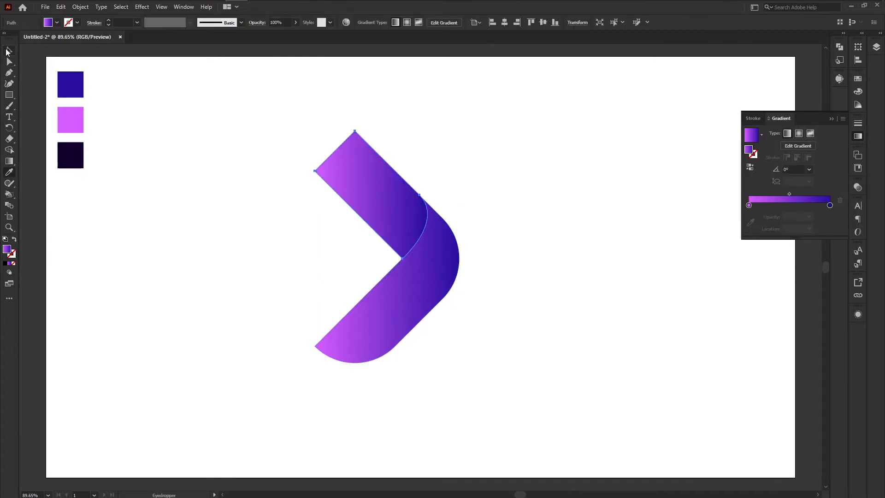
pyautogui.click(9, 50)
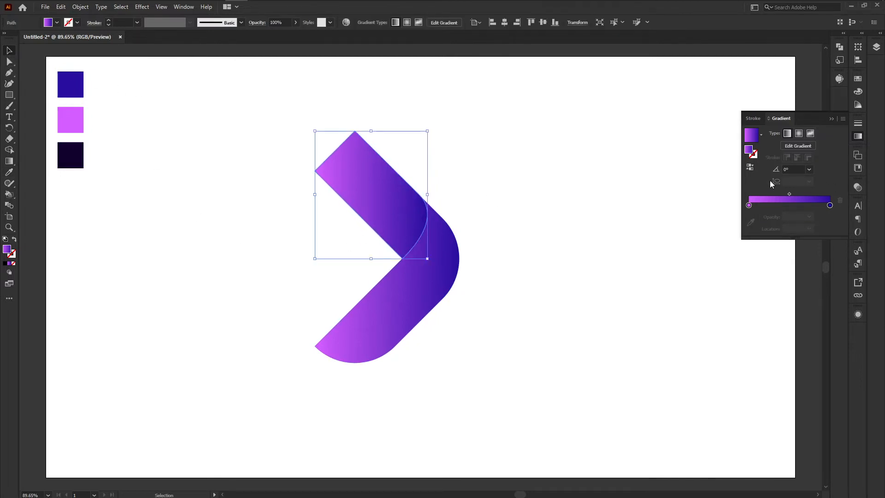
pyautogui.click(749, 167)
pyautogui.click(588, 207)
# Step: Make a copy of both chevron pieces reflected across a vertical axis and shift the copy about 14 px left
pyautogui.moveTo(556, 342); pyautogui.dragTo(413, 211)
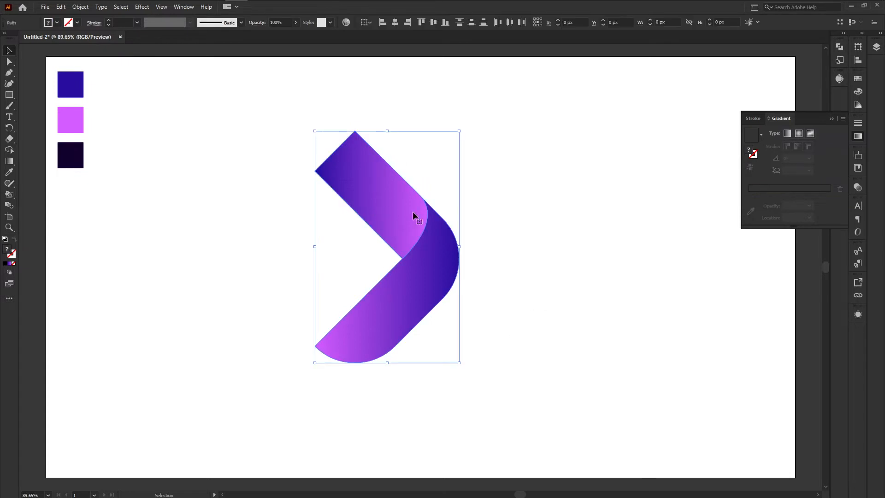
pyautogui.rightClick(412, 212)
pyautogui.moveTo(486, 338)
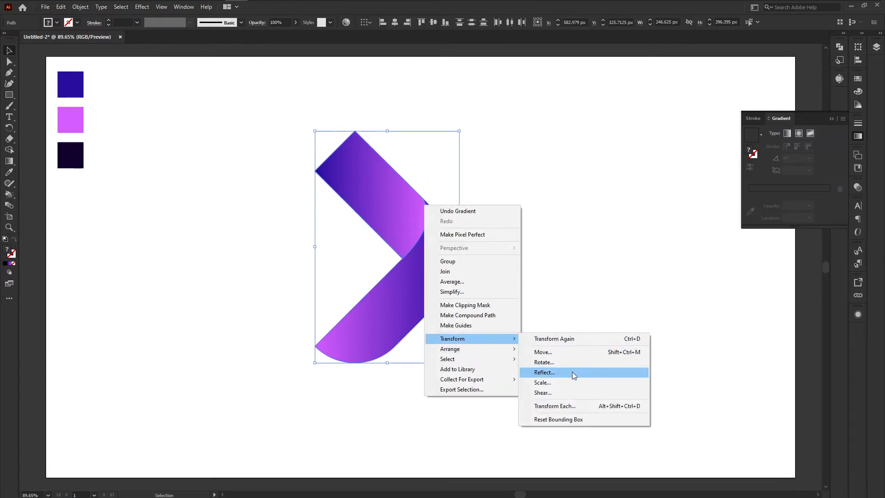
pyautogui.click(571, 371)
pyautogui.click(624, 253)
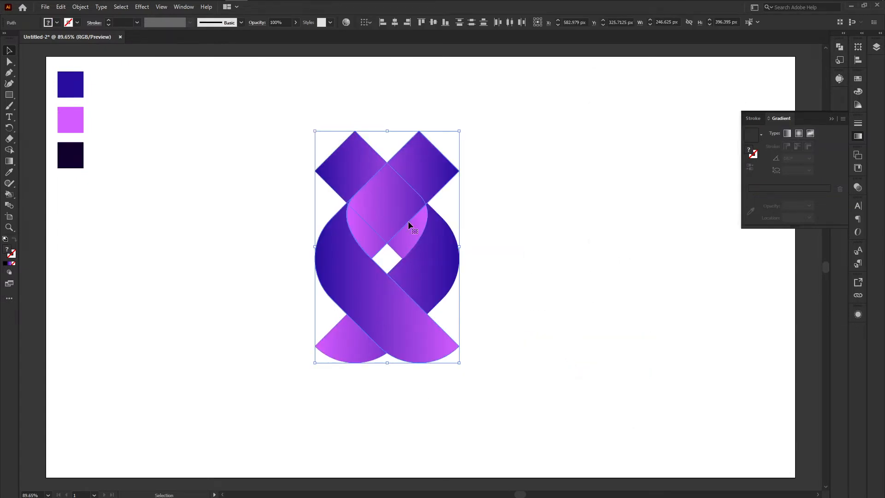
pyautogui.moveTo(389, 213); pyautogui.dragTo(380, 213)
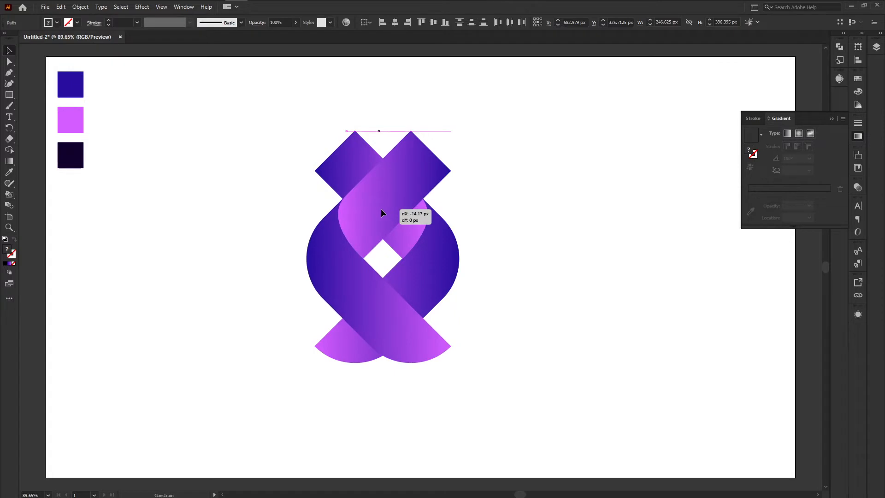
pyautogui.moveTo(381, 210); pyautogui.dragTo(380, 210)
# Step: Bring both pieces of the original right-pointing chevron to the front of the mirrored copy
pyautogui.moveTo(493, 280); pyautogui.dragTo(421, 236)
pyautogui.rightClick(422, 237)
pyautogui.moveTo(470, 380)
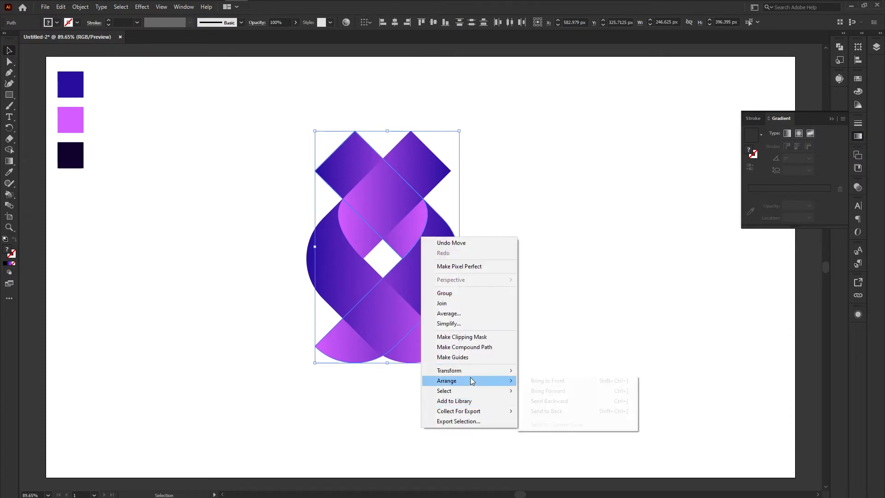
pyautogui.click(556, 380)
pyautogui.click(549, 330)
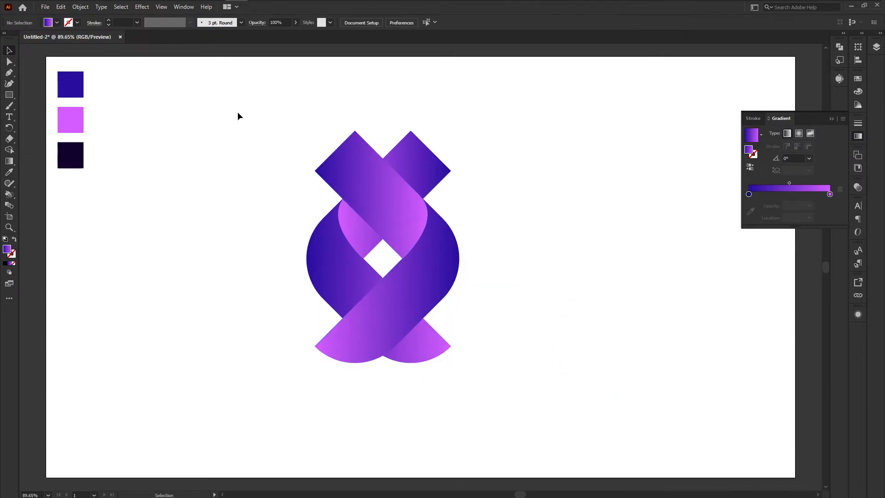
# Step: Use Shape Builder to remove the two upper arm ends above the crossing and merge the overlapping upper areas into one shape
pyautogui.moveTo(237, 112); pyautogui.dragTo(515, 347)
pyautogui.click(9, 149)
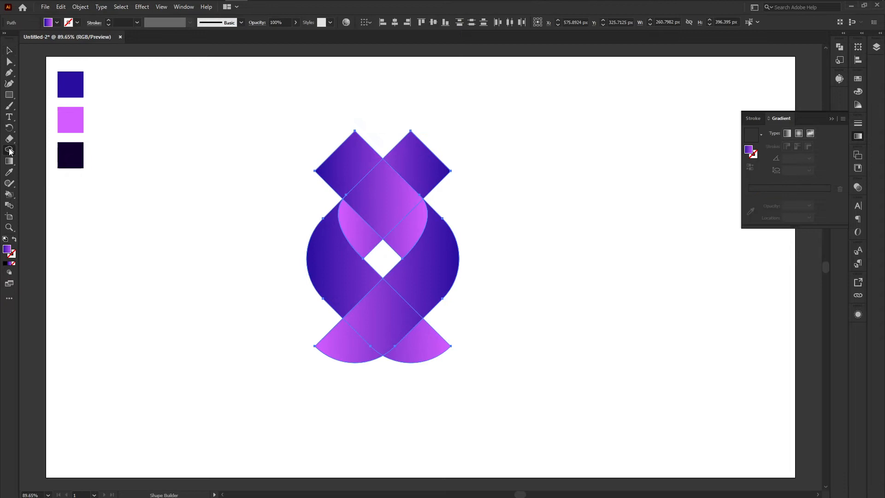
pyautogui.keyDown('alt'); pyautogui.click(373, 148); pyautogui.keyUp('alt')
pyautogui.keyDown('alt'); pyautogui.click(401, 145); pyautogui.keyUp('alt')
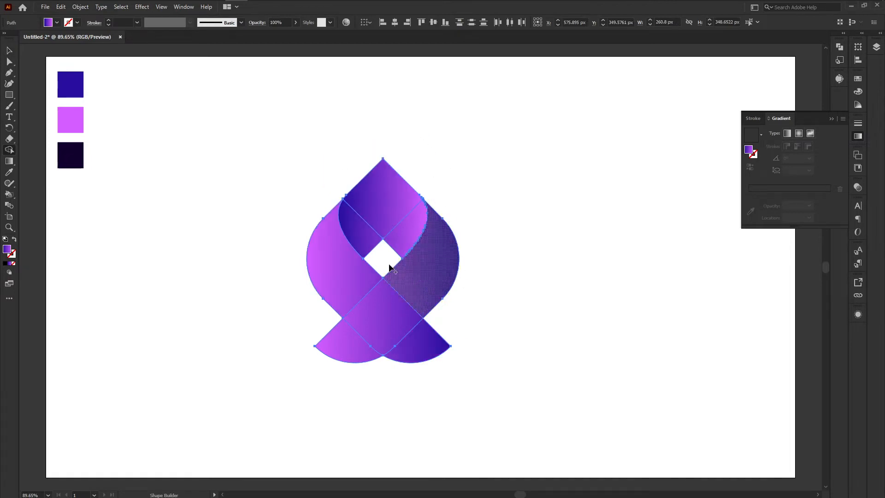
pyautogui.moveTo(405, 231)
pyautogui.mouseDown()
pyautogui.moveTo(365, 222)
pyautogui.moveTo(350, 237)
pyautogui.mouseUp()
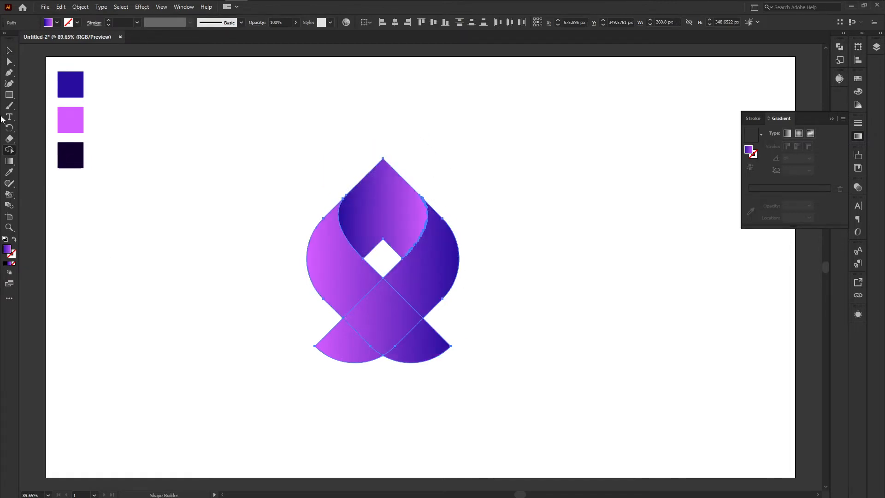
# Step: Round the corners of the merged upper shape so that its peak and inner notch become smooth arcs
pyautogui.click(10, 50)
pyautogui.click(406, 207)
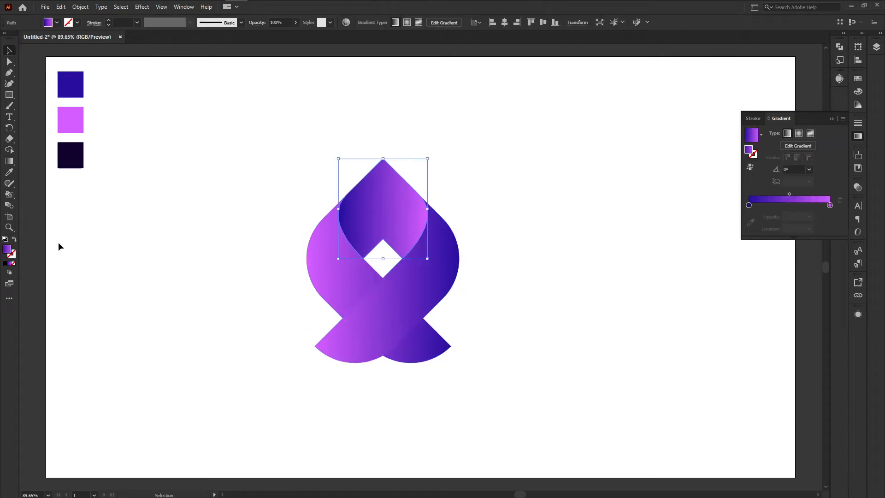
pyautogui.click(9, 61)
pyautogui.moveTo(382, 168); pyautogui.dragTo(383, 269)
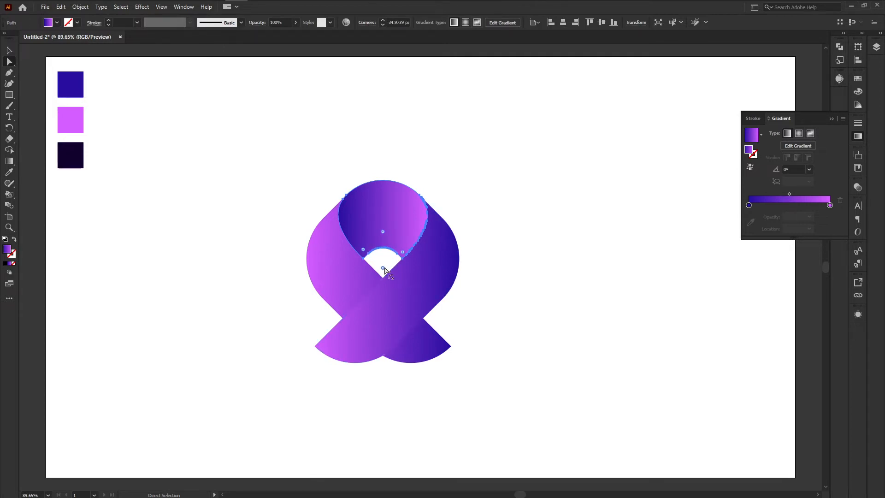
pyautogui.moveTo(383, 270); pyautogui.dragTo(383, 265)
pyautogui.click(538, 300)
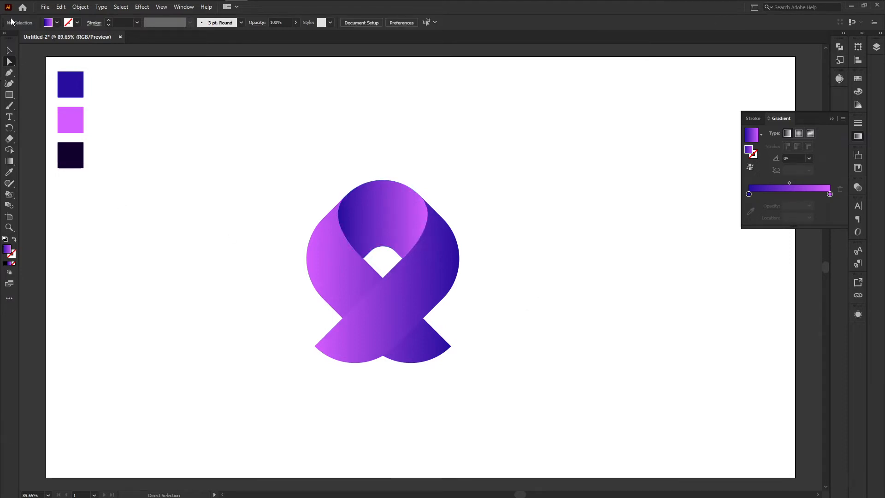
# Step: Move the whole ribbon figure slightly upward on the artboard
pyautogui.click(9, 49)
pyautogui.moveTo(300, 220); pyautogui.dragTo(466, 357)
pyautogui.moveTo(421, 290); pyautogui.dragTo(418, 272)
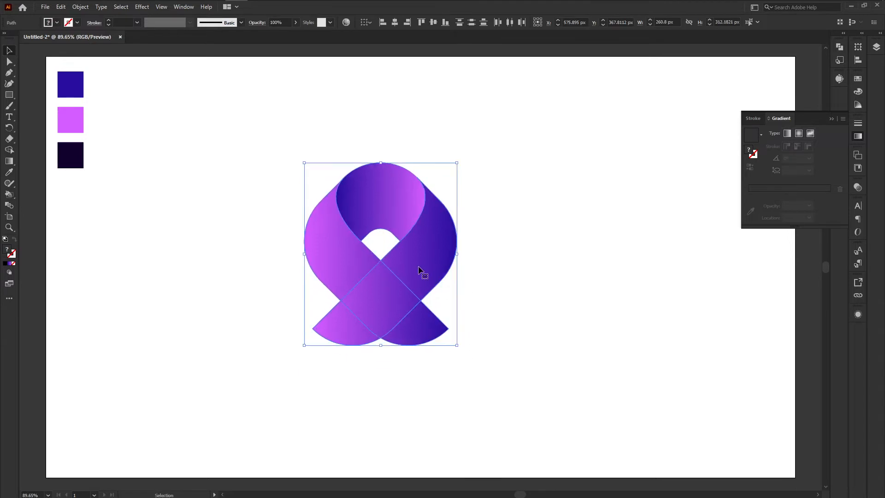
pyautogui.click(477, 299)
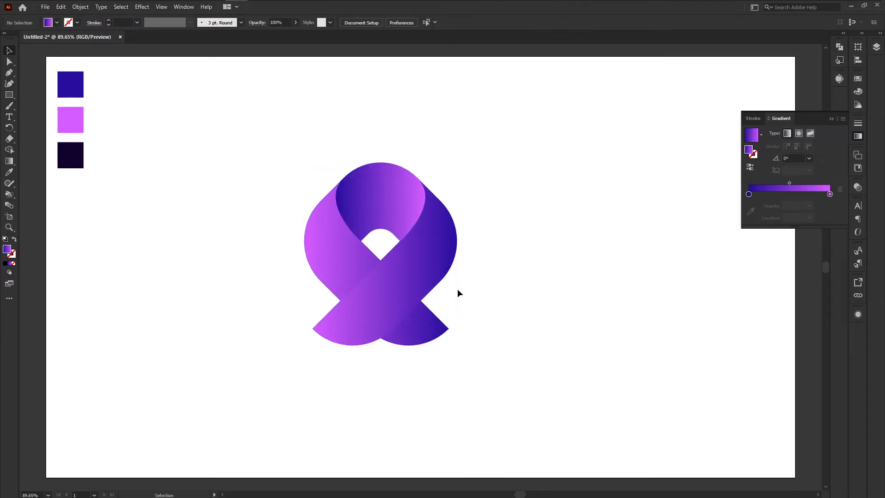
# Step: Reverse the gradient of the front ribbon strand so that blue starts at its lower-left end
pyautogui.click(420, 276)
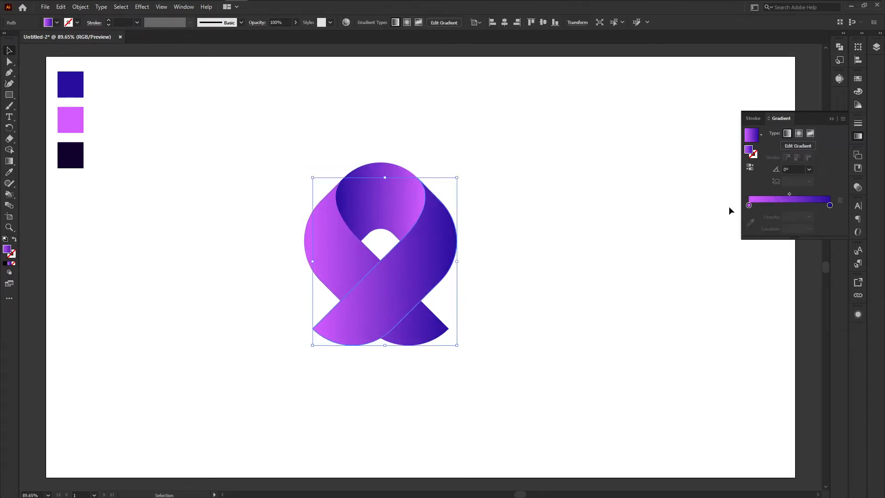
pyautogui.click(751, 168)
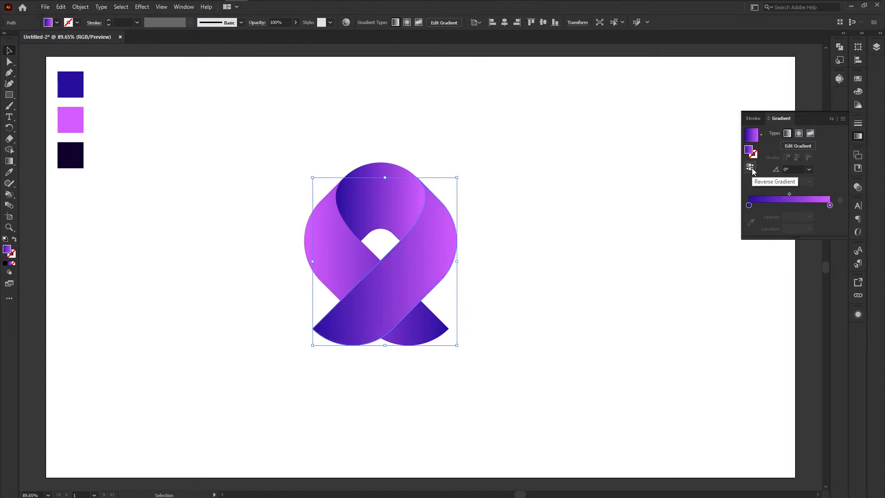
pyautogui.click(562, 261)
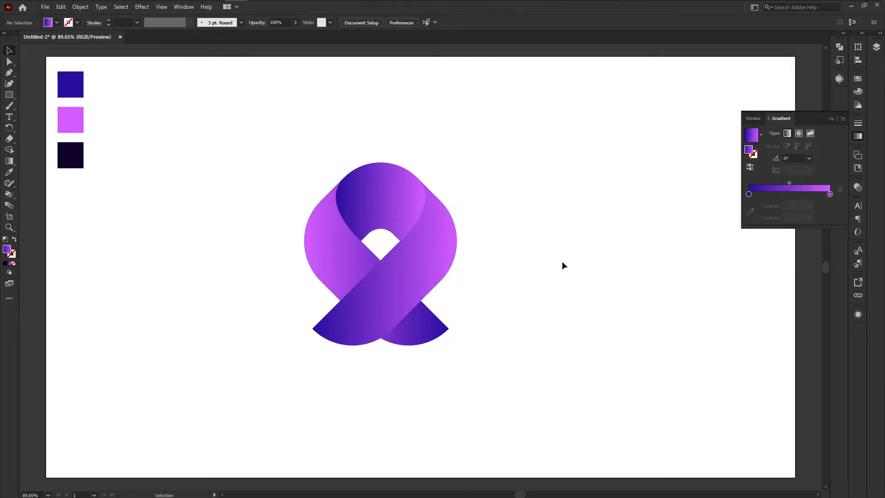
# Step: Redirect the front strand's gradient diagonally along its length at about 41.7°, with blue at the lower-left end and pink at the upper right
pyautogui.click(414, 265)
pyautogui.click(10, 161)
pyautogui.moveTo(457, 194); pyautogui.dragTo(344, 331)
pyautogui.moveTo(307, 364); pyautogui.dragTo(447, 215)
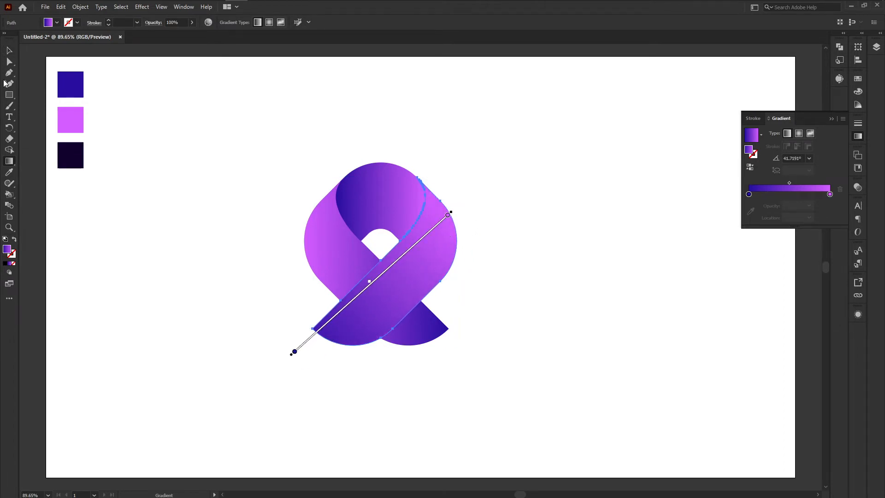
# Step: Select the back ribbon strand running from the upper left to the lower right
pyautogui.click(9, 50)
pyautogui.click(343, 256)
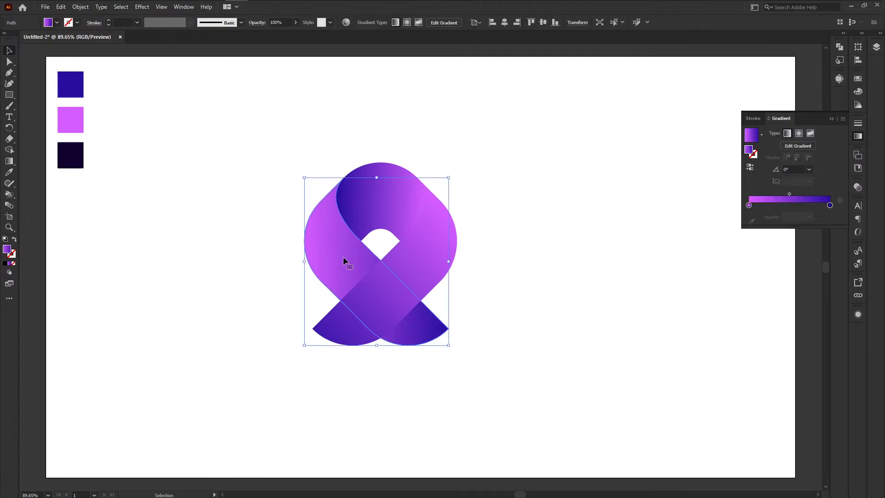
pyautogui.click(9, 94)
pyautogui.moveTo(435, 350); pyautogui.dragTo(318, 252)
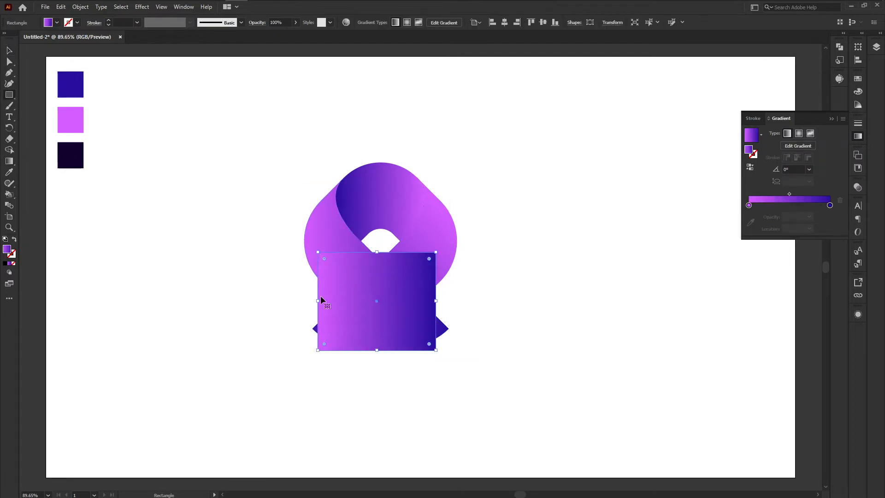
pyautogui.hotkey('ctrl', 'z')
# Step: Redirect the back strand's gradient diagonally along its length at about -44.9°, with pink at the upper left and blue at the lower right
pyautogui.click(10, 161)
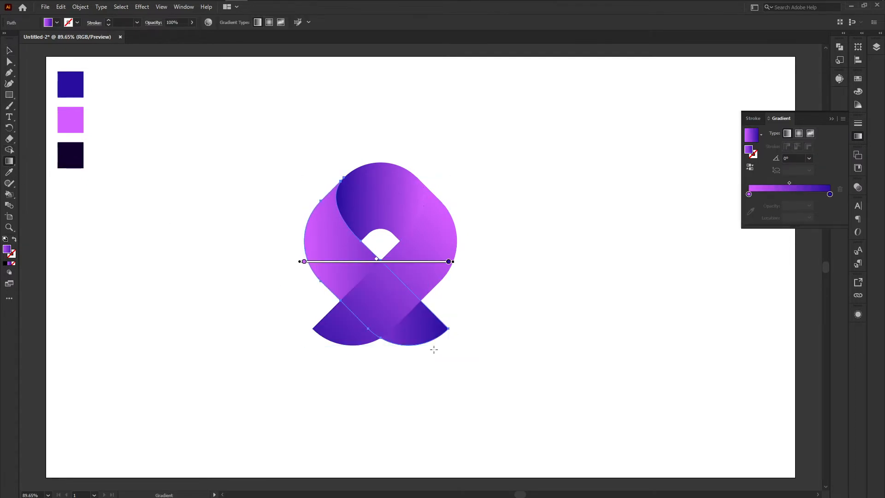
pyautogui.moveTo(434, 349); pyautogui.dragTo(296, 214)
pyautogui.moveTo(267, 173)
pyautogui.mouseDown()
pyautogui.moveTo(415, 341)
pyautogui.moveTo(450, 355)
pyautogui.mouseUp()
pyautogui.click(9, 50)
pyautogui.click(167, 205)
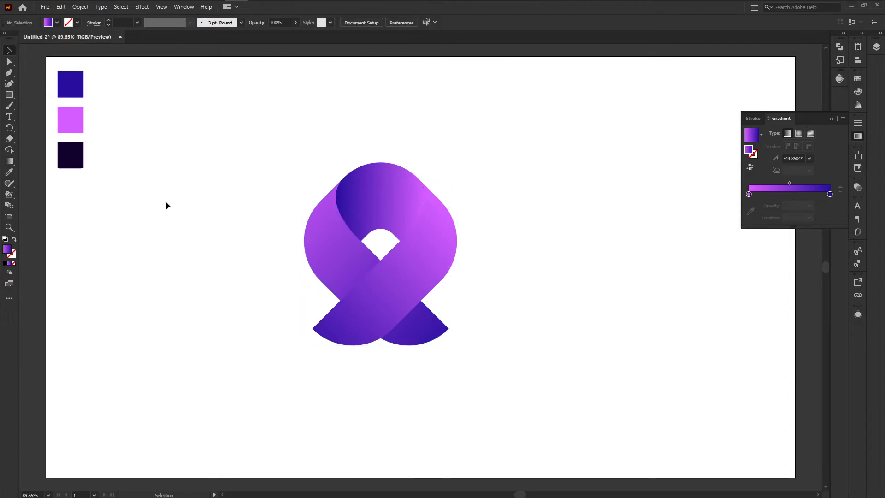
# Step: Turn the upper loop's gradient vertical at 90°, with pink at its peak and blue at the inner notch
pyautogui.click(389, 174)
pyautogui.click(9, 161)
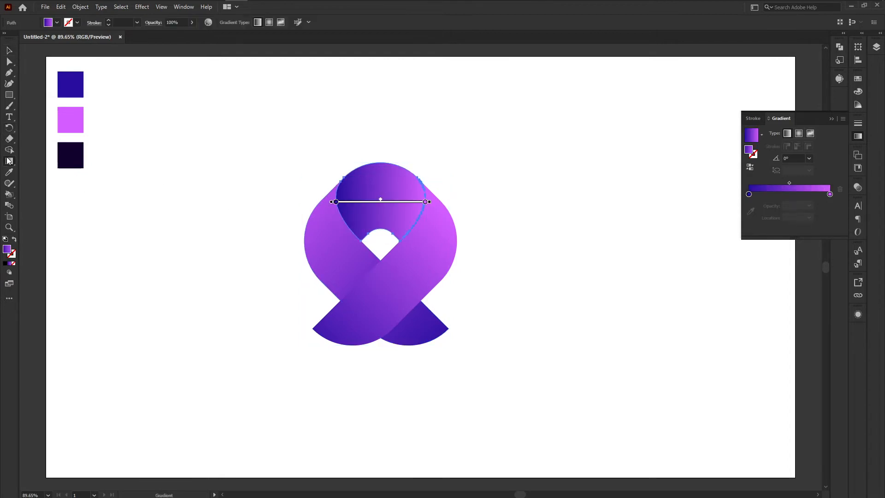
pyautogui.moveTo(379, 147)
pyautogui.mouseDown()
pyautogui.moveTo(380, 233)
pyautogui.moveTo(380, 154)
pyautogui.moveTo(380, 163)
pyautogui.mouseUp()
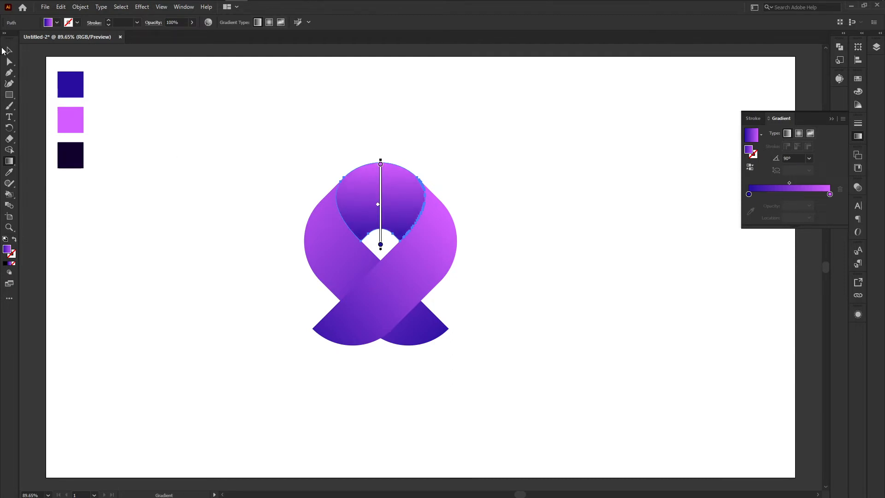
pyautogui.click(7, 50)
pyautogui.click(169, 237)
# Step: Redraw the front strand's gradient diagonally at about 47.6°, from blue at the lower left to pink at the upper right
pyautogui.click(434, 261)
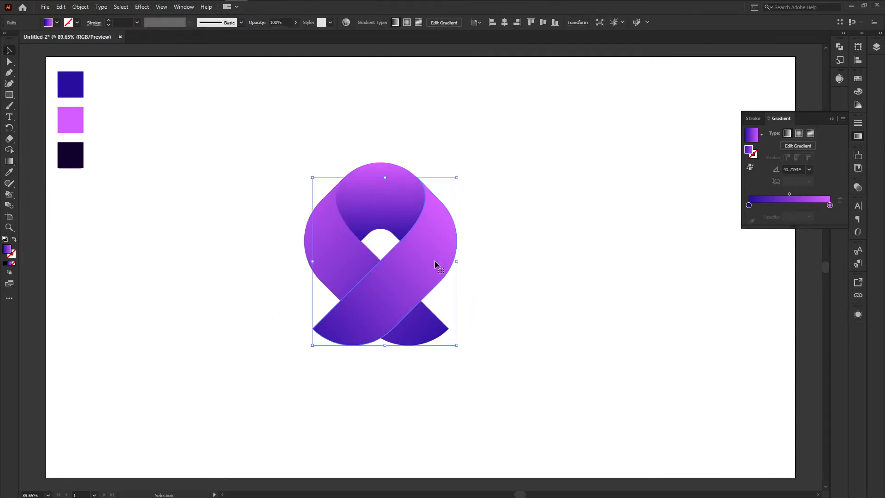
pyautogui.click(9, 161)
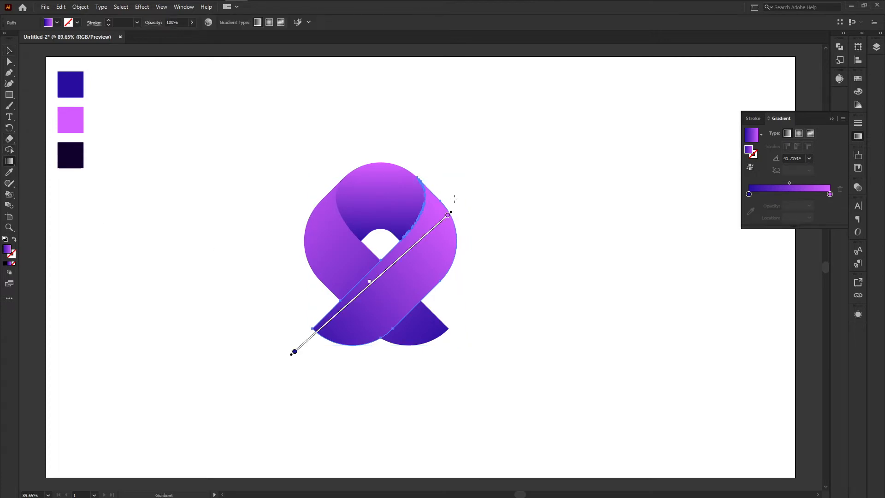
pyautogui.moveTo(448, 188); pyautogui.dragTo(381, 300)
pyautogui.moveTo(306, 360)
pyautogui.mouseDown()
pyautogui.moveTo(450, 217)
pyautogui.moveTo(462, 199)
pyautogui.moveTo(455, 201)
pyautogui.mouseUp()
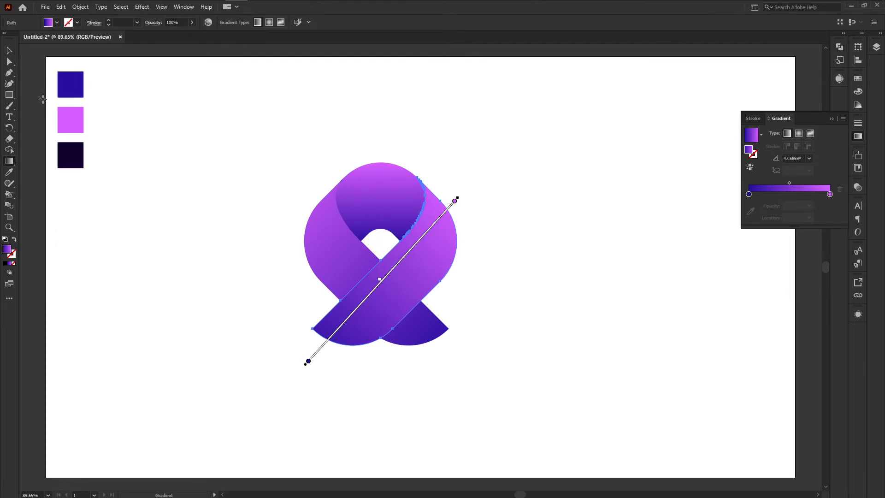
pyautogui.click(9, 51)
pyautogui.click(226, 348)
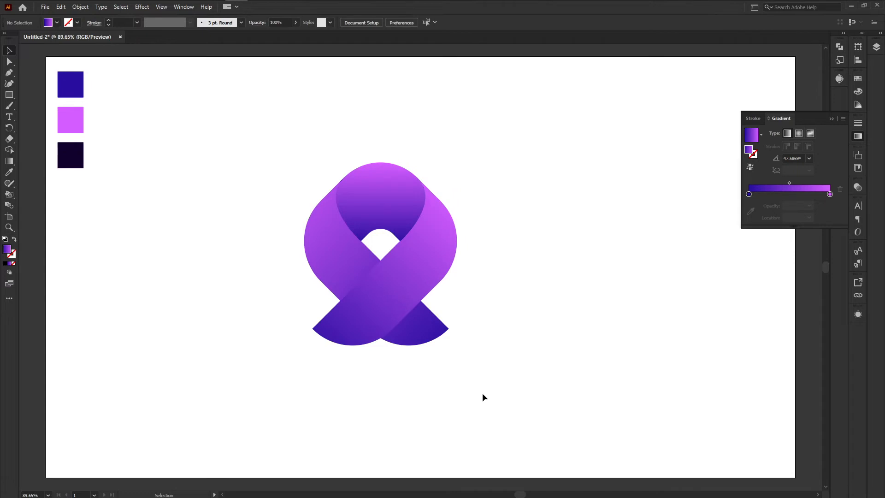
pyautogui.moveTo(482, 397); pyautogui.dragTo(449, 308)
pyautogui.moveTo(381, 348); pyautogui.dragTo(379, 379)
pyautogui.hotkey('ctrl', 'z')
pyautogui.click(508, 337)
# Step: Draw a closed Pen shape that curves just inside the upper loop's right edge from the notch corner and encloses the area to its right
pyautogui.click(9, 72)
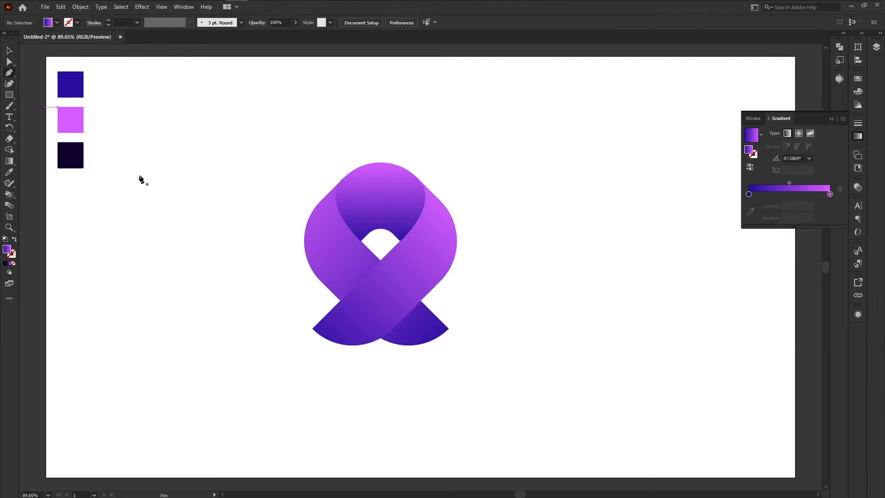
pyautogui.click(400, 240)
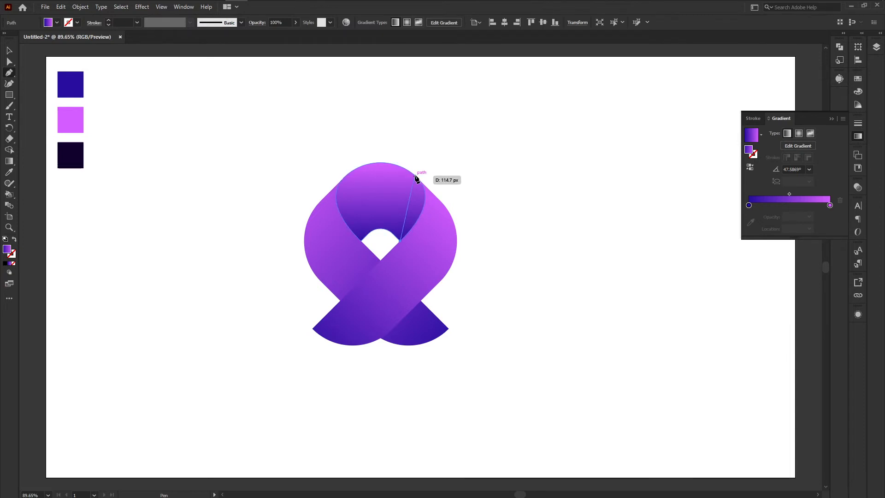
pyautogui.moveTo(416, 176); pyautogui.dragTo(400, 146)
pyautogui.moveTo(398, 144)
pyautogui.mouseDown()
pyautogui.moveTo(386, 159)
pyautogui.moveTo(394, 164)
pyautogui.moveTo(404, 158)
pyautogui.moveTo(394, 152)
pyautogui.mouseUp()
pyautogui.click(478, 180)
pyautogui.click(531, 266)
pyautogui.click(506, 316)
pyautogui.click(456, 348)
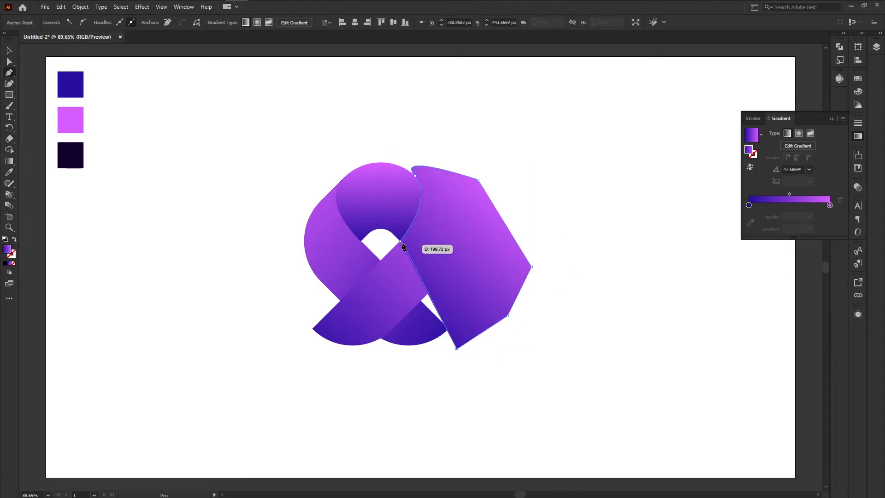
pyautogui.click(400, 240)
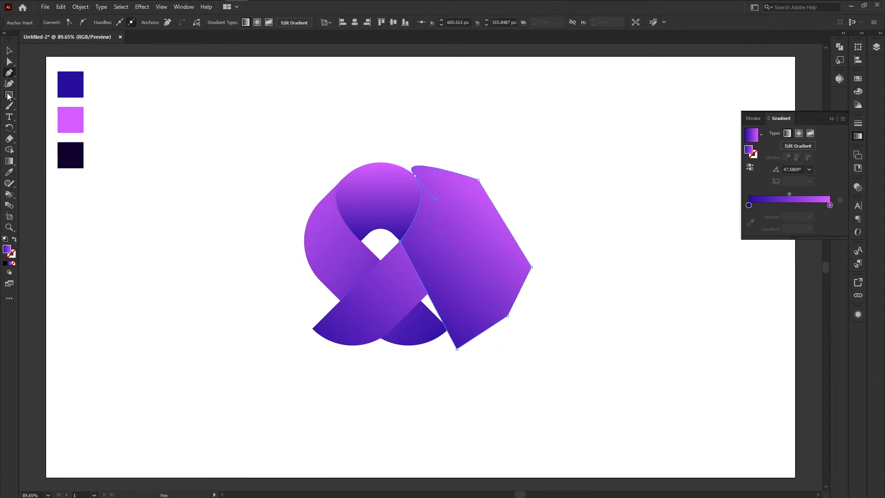
# Step: Remove the part of the drawn shape outside the upper loop with Shape Builder, keeping a thin sliver along the loop's right edge
pyautogui.click(9, 50)
pyautogui.keyDown('shift'); pyautogui.click(378, 189); pyautogui.keyUp('shift')
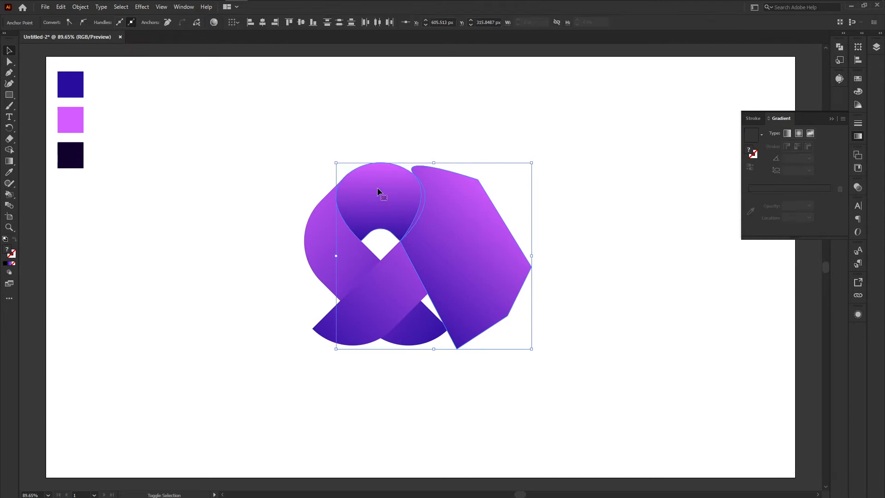
pyautogui.click(8, 150)
pyautogui.keyDown('alt'); pyautogui.click(476, 260); pyautogui.keyUp('alt')
pyautogui.click(9, 50)
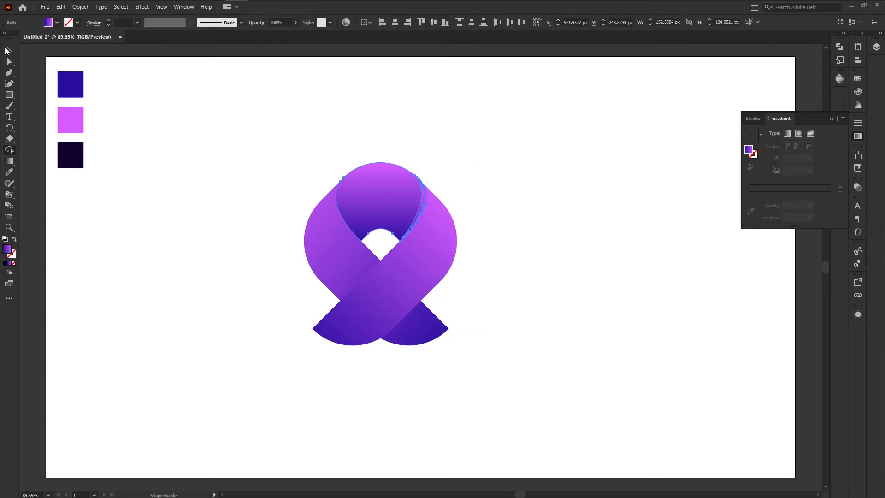
pyautogui.click(272, 106)
# Step: Fill the thin sliver on the upper loop's right edge with black
pyautogui.click(426, 203)
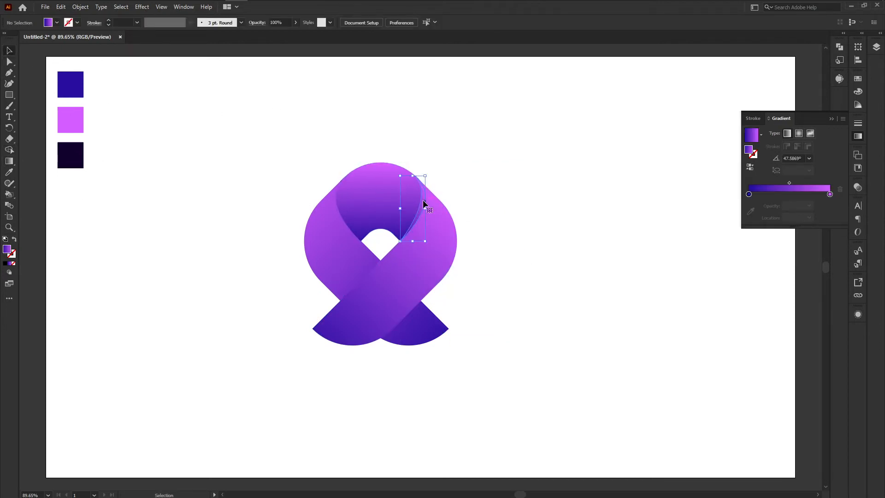
pyautogui.click(57, 22)
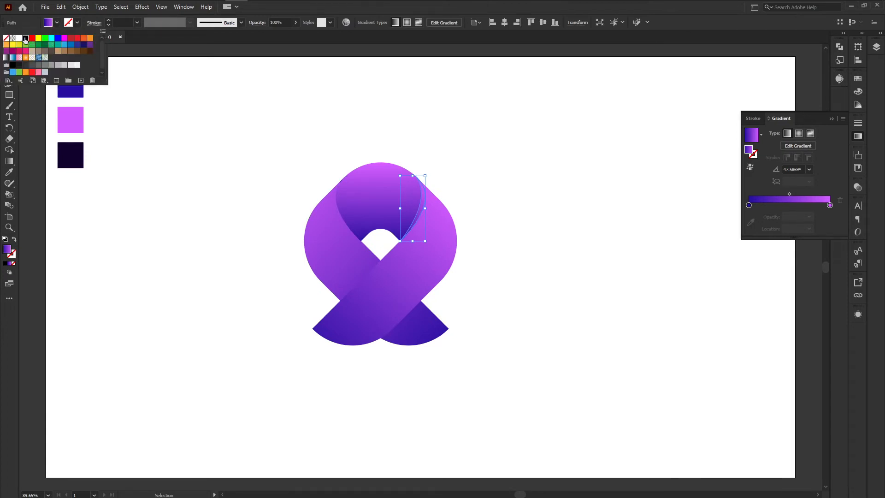
pyautogui.click(26, 37)
pyautogui.click(480, 204)
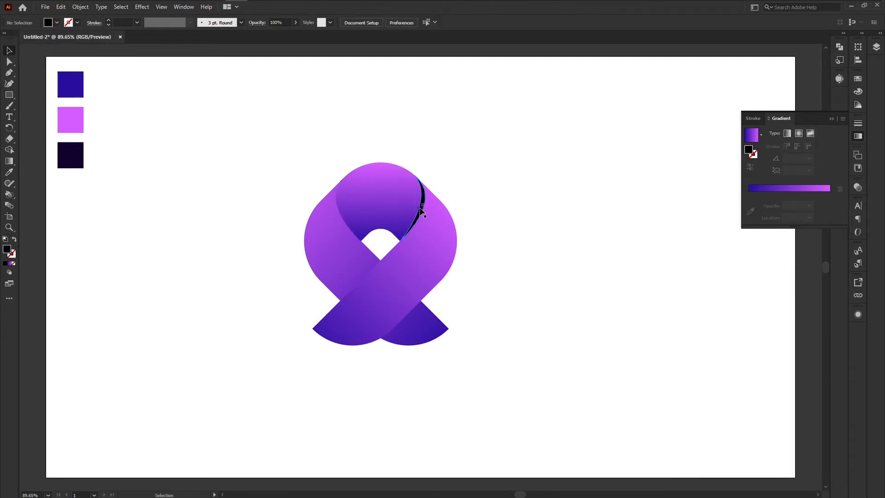
# Step: Lower the black sliver's opacity to 20% so it acts as a soft shadow
pyautogui.click(426, 217)
pyautogui.click(856, 186)
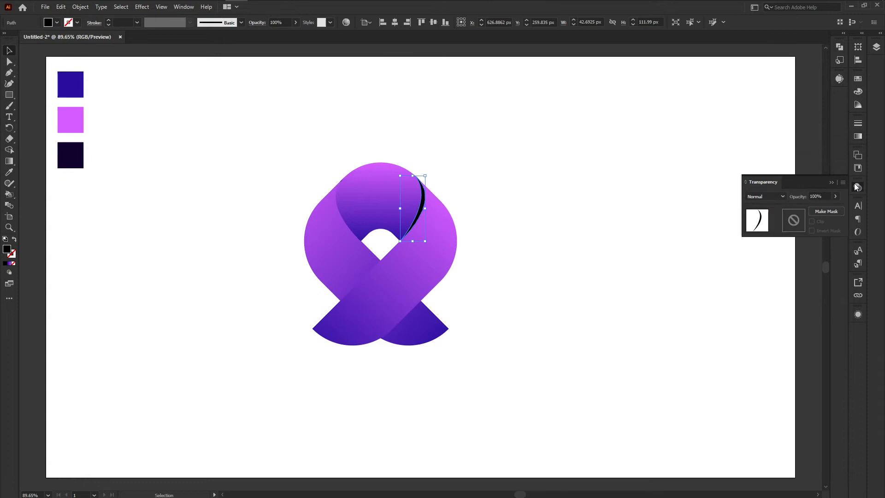
pyautogui.click(807, 197)
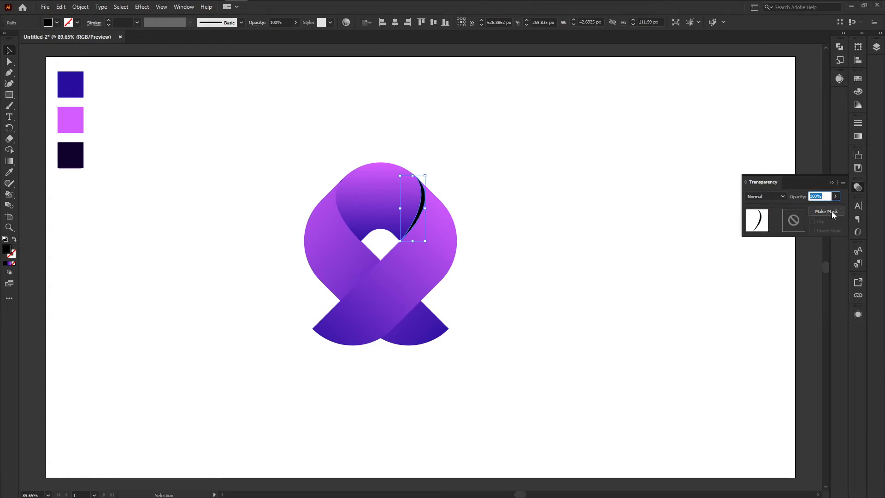
pyautogui.write('202')
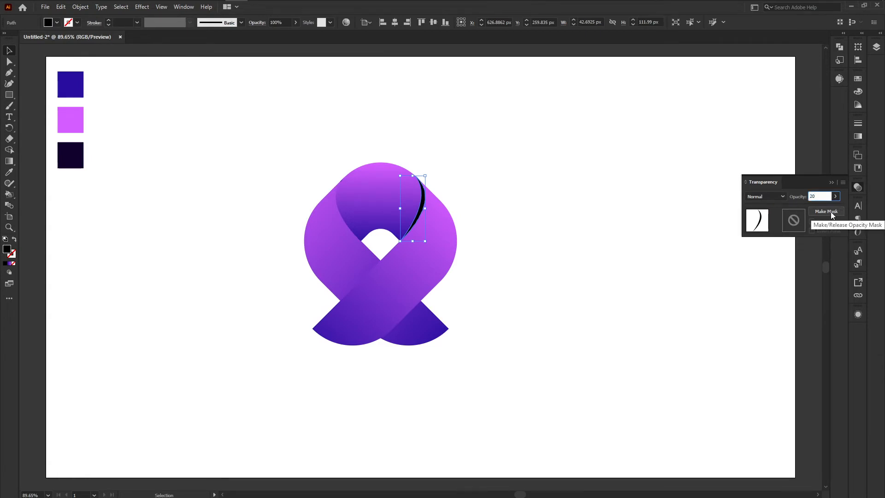
pyautogui.press('Return')
pyautogui.click(553, 234)
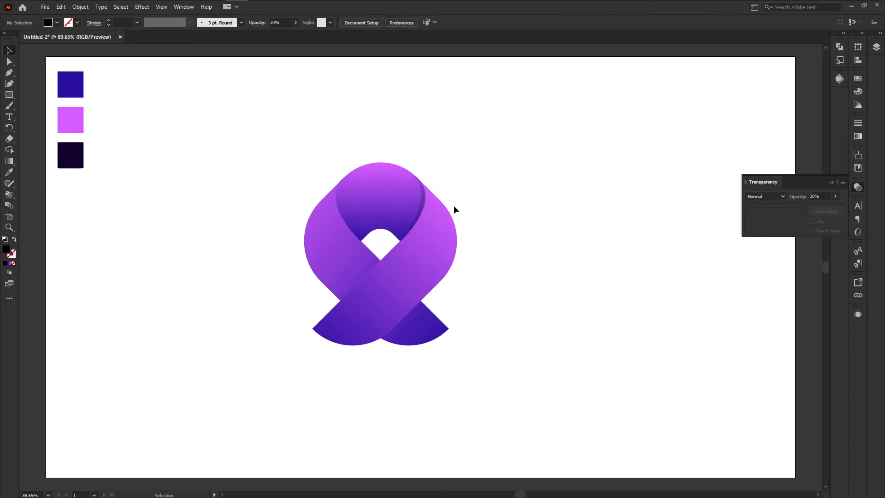
# Step: Make a copy of the shadow sliver reflected across the vertical axis and place it along the upper loop's left edge
pyautogui.click(422, 200)
pyautogui.rightClick(422, 201)
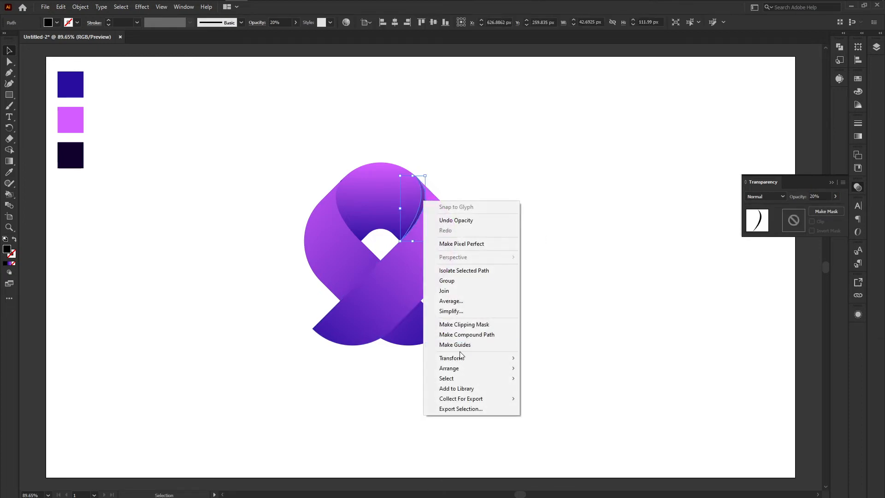
pyautogui.moveTo(460, 355)
pyautogui.click(570, 389)
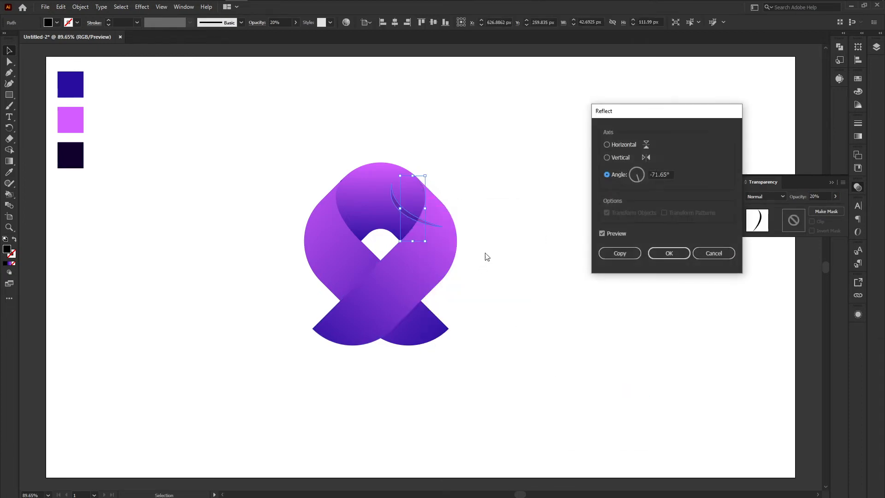
pyautogui.click(618, 157)
pyautogui.click(620, 252)
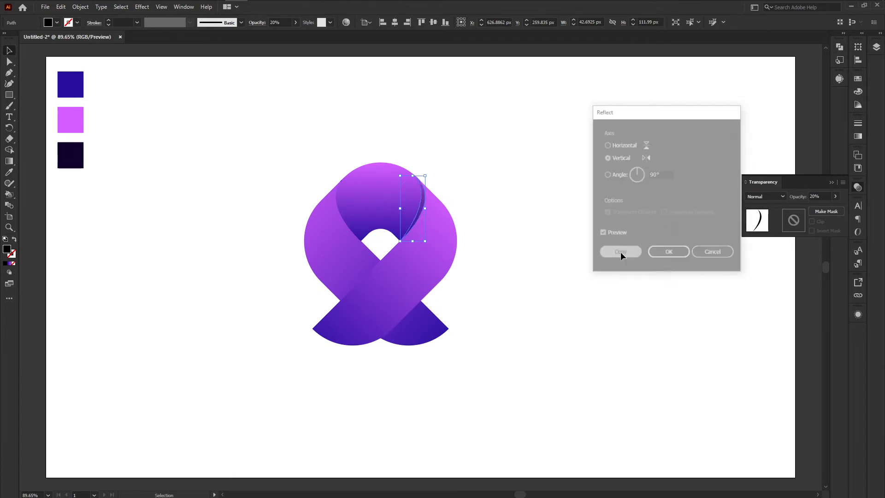
pyautogui.click(530, 235)
pyautogui.moveTo(412, 201); pyautogui.dragTo(340, 208)
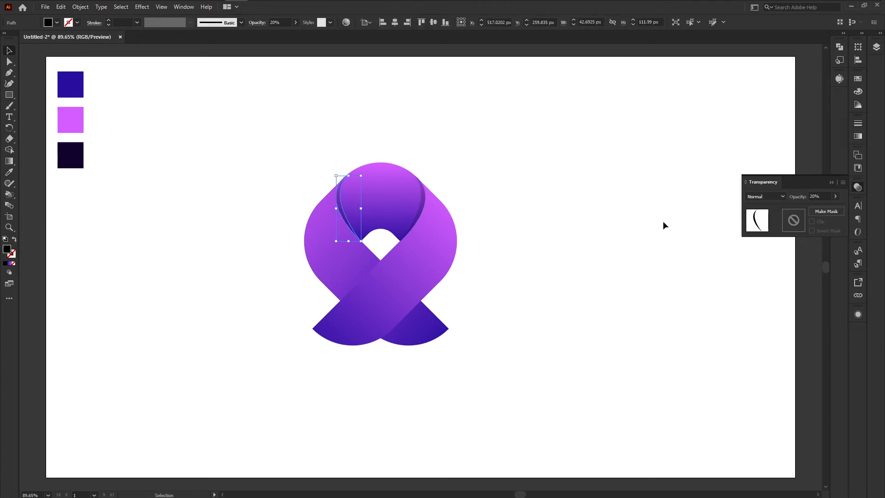
pyautogui.click(657, 223)
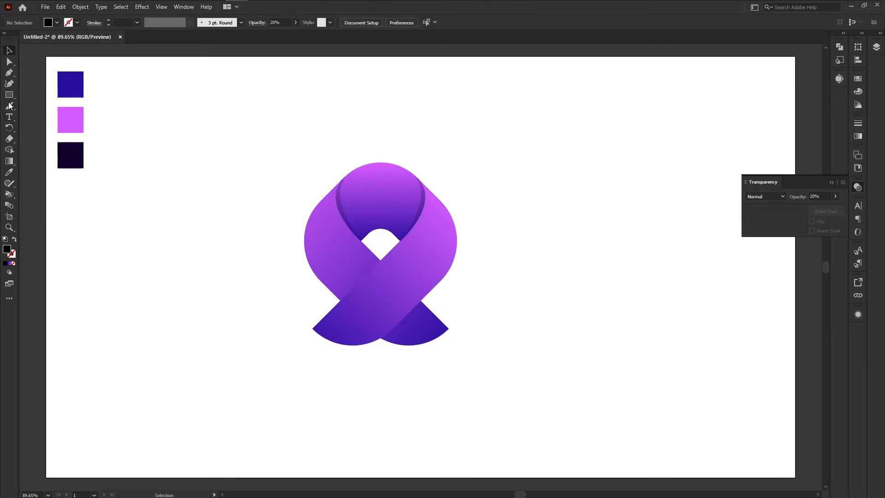
# Step: Draw a curved highlight path about 21 × 92 px just inside the left strand's outer edge with the Curvature tool
pyautogui.click(10, 83)
pyautogui.click(315, 218)
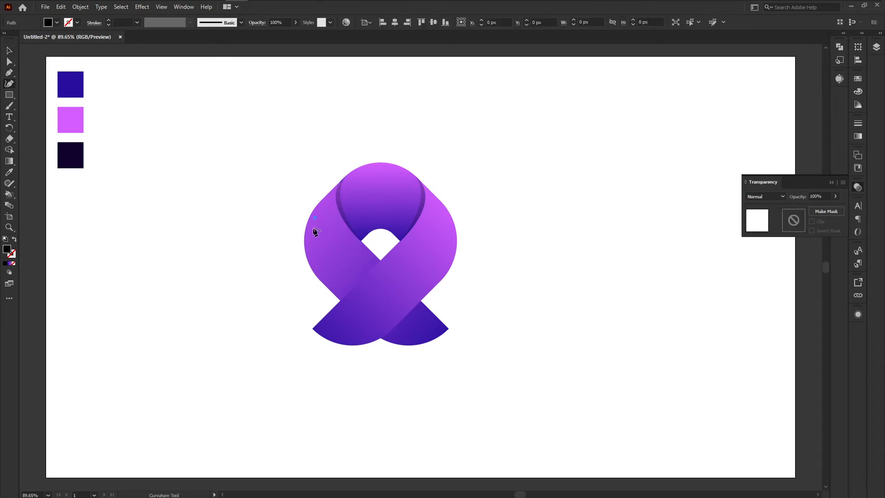
pyautogui.click(308, 243)
pyautogui.click(320, 273)
pyautogui.click(9, 51)
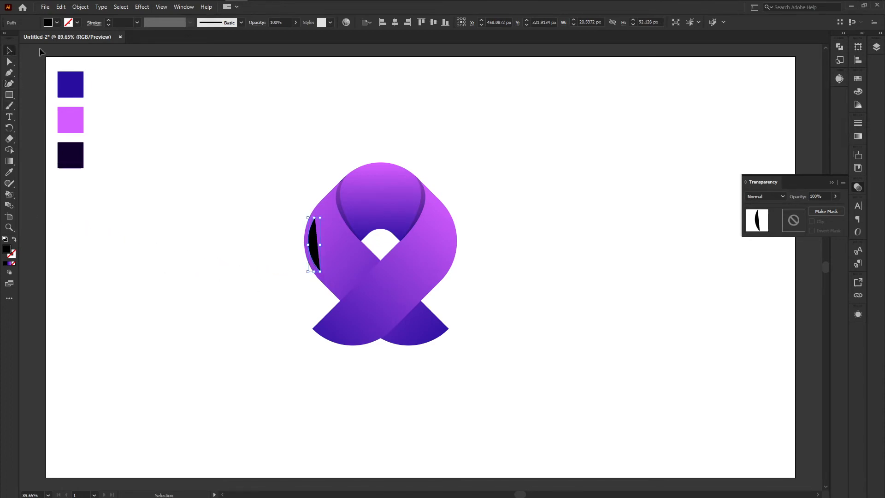
# Step: Swap the highlight path's fill to its stroke, colour the stroke white and thicken it
pyautogui.click(14, 240)
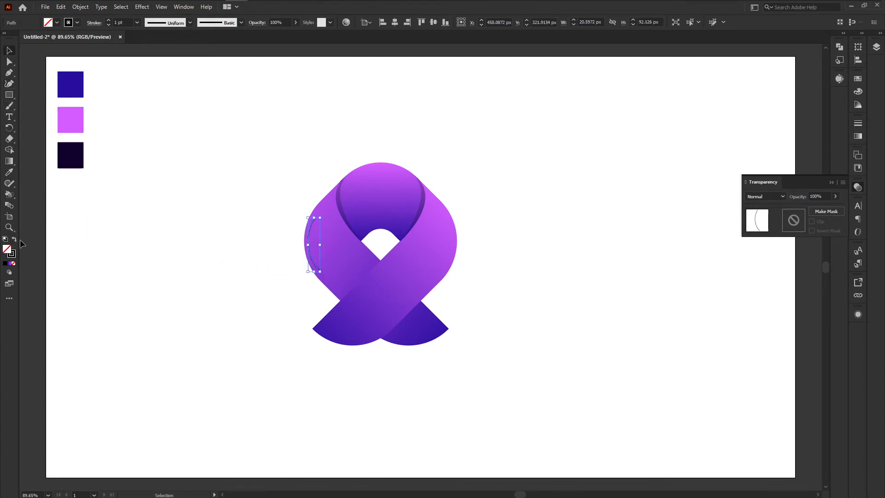
pyautogui.click(77, 22)
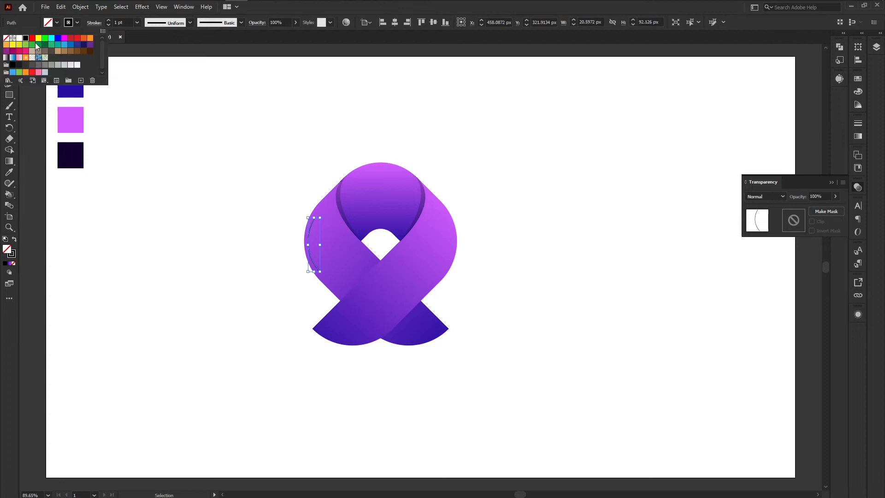
pyautogui.click(20, 38)
pyautogui.click(107, 20)
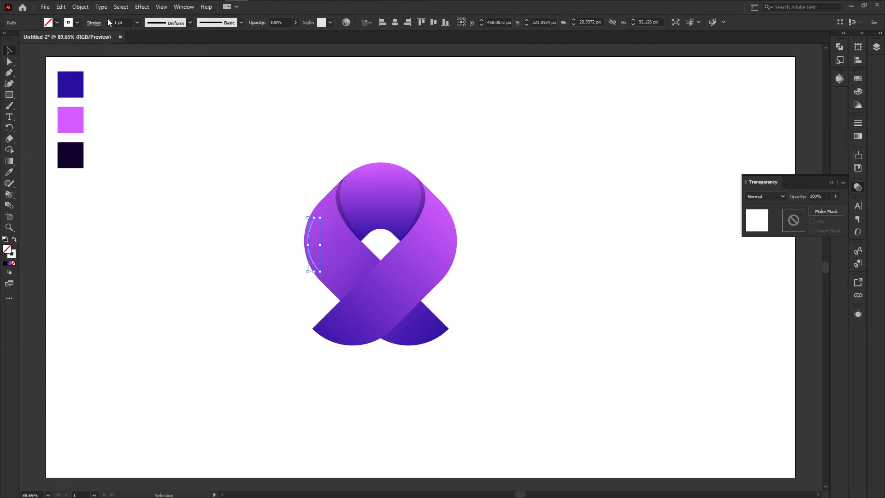
pyautogui.click(108, 22)
pyautogui.click(109, 21)
# Step: Enlarge the whole ribbon logo proportionally about its centre to about 338 × 404 px
pyautogui.moveTo(224, 164); pyautogui.dragTo(466, 371)
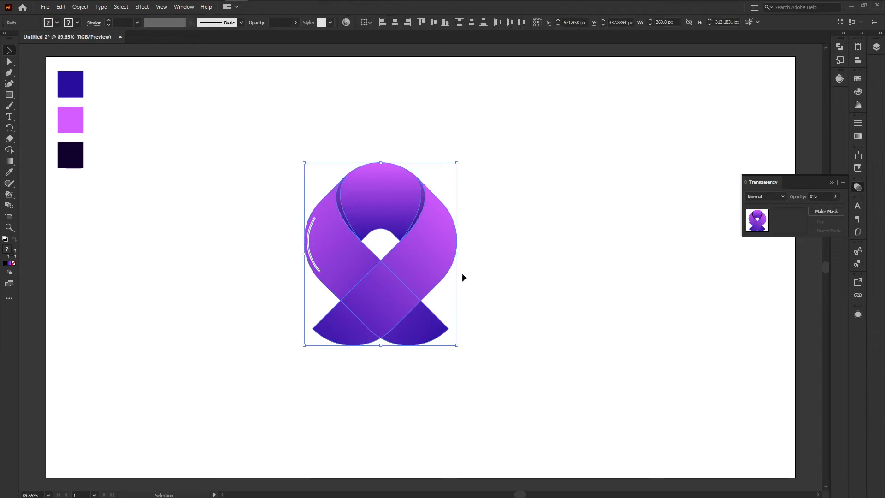
pyautogui.moveTo(459, 256); pyautogui.dragTo(479, 278)
pyautogui.click(553, 293)
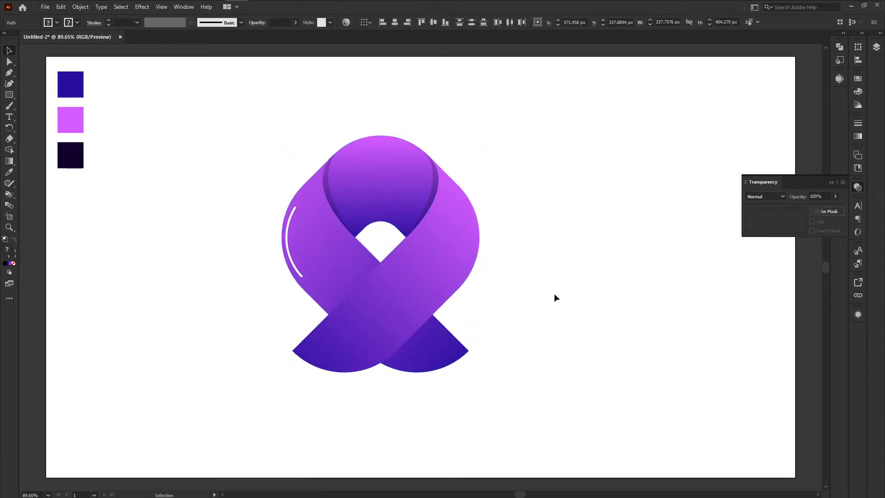
# Step: Give the white highlight stroke a lens-shaped width profile tapering at both ends and set its weight to 5 pt
pyautogui.click(292, 264)
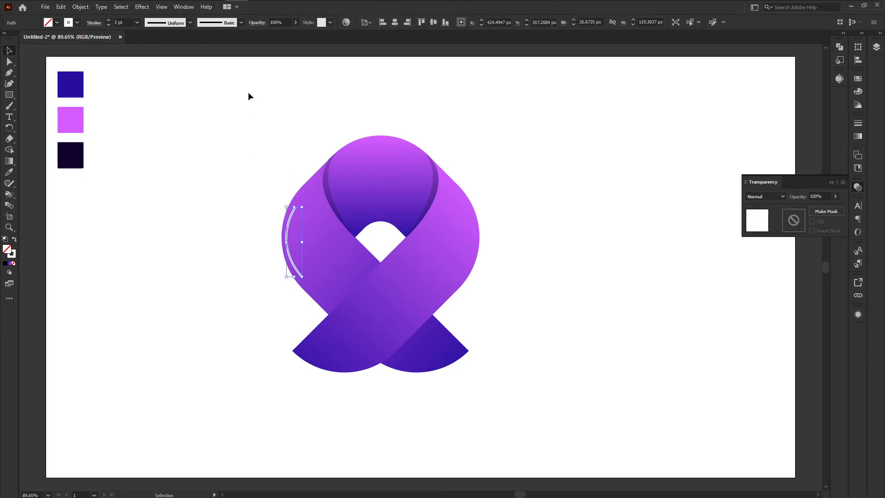
pyautogui.click(188, 23)
pyautogui.click(165, 51)
pyautogui.click(108, 20)
pyautogui.click(108, 20)
pyautogui.click(118, 75)
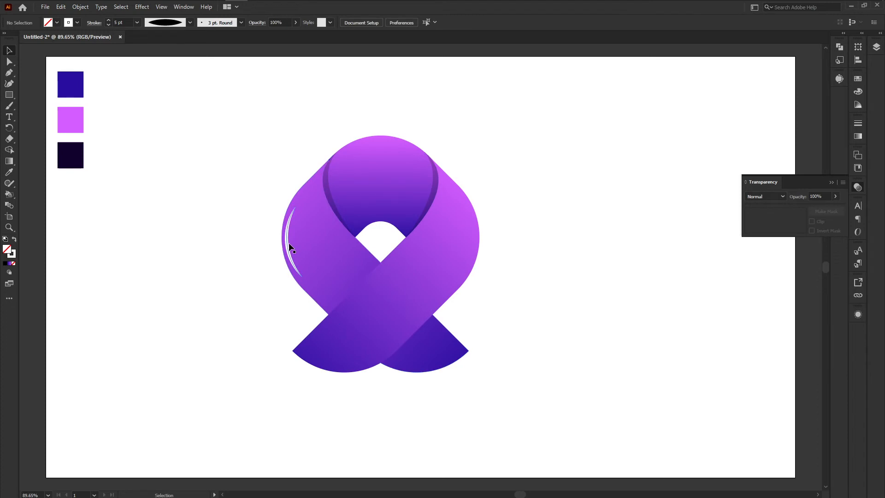
# Step: Nudge the highlight slightly inward from the left strand's outer edge and apply a Gaussian Blur with a 10-pixel radius
pyautogui.click(289, 247)
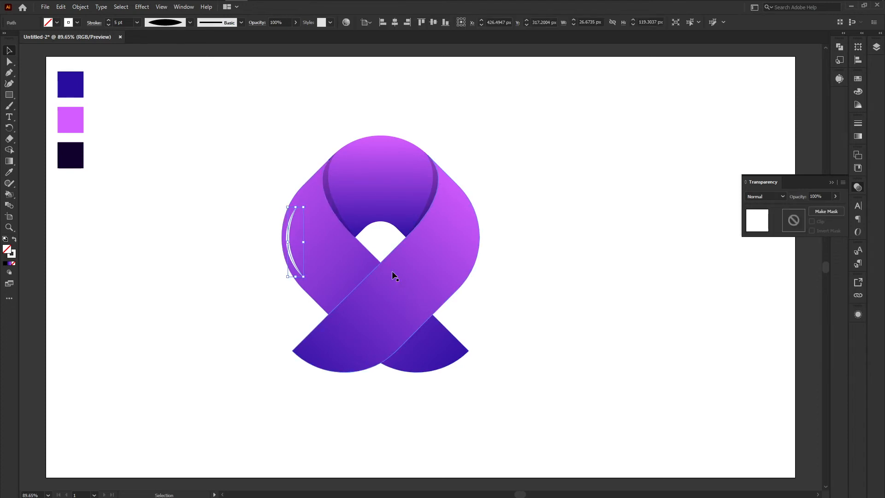
pyautogui.press('Right')
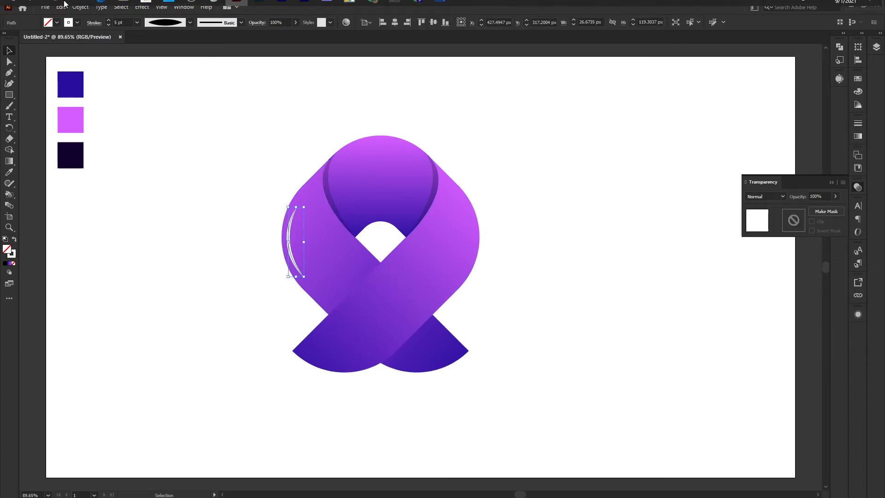
pyautogui.click(151, 7)
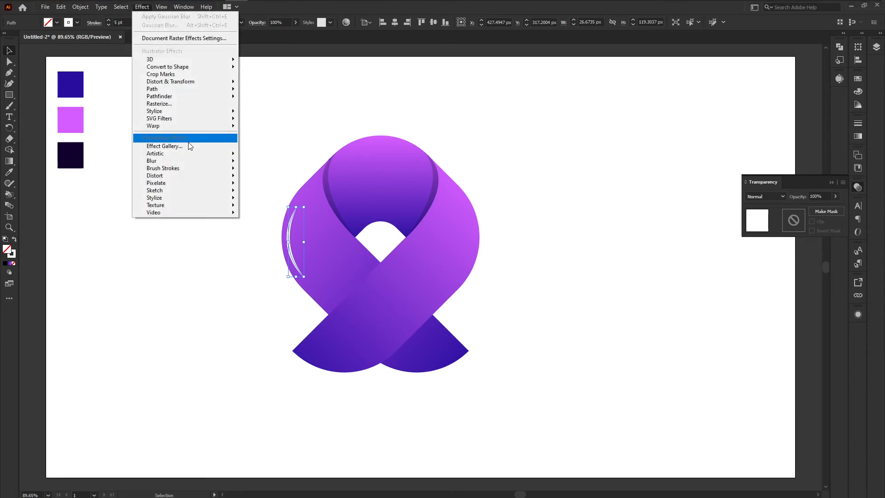
pyautogui.moveTo(193, 158)
pyautogui.click(304, 164)
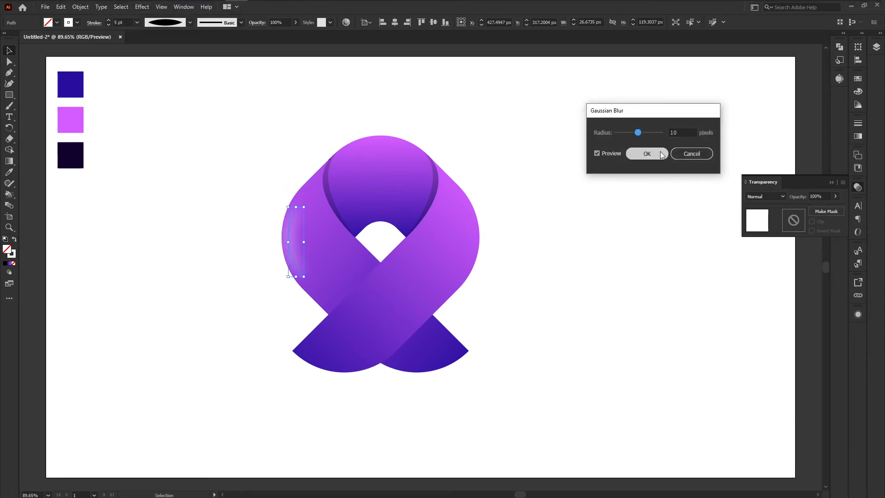
pyautogui.click(646, 153)
pyautogui.click(594, 167)
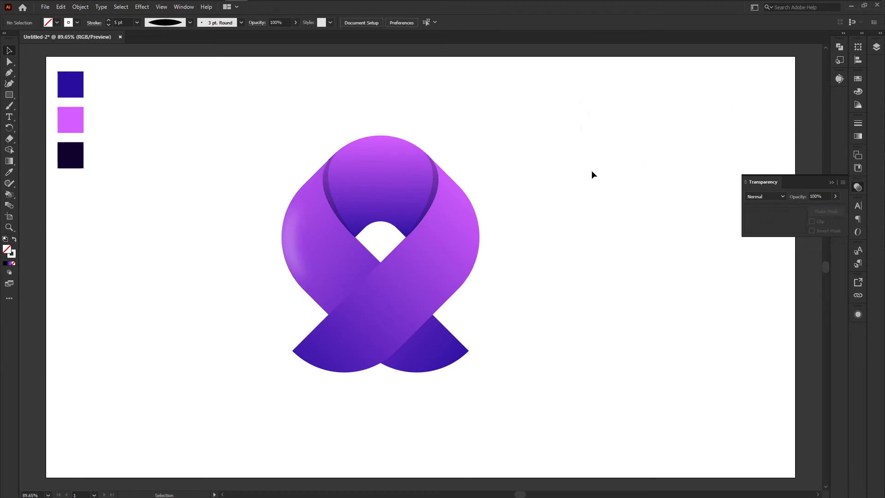
# Step: Make a copy of the blurred highlight reflected across the vertical axis
pyautogui.click(289, 238)
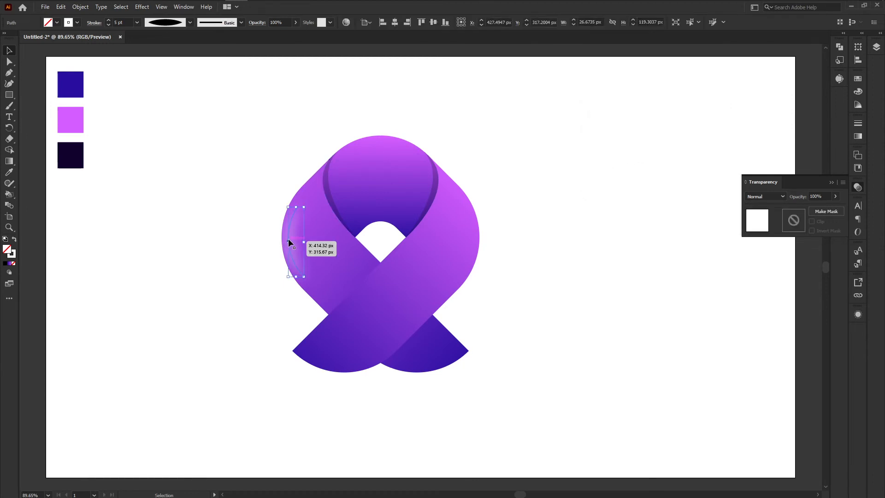
pyautogui.rightClick(288, 239)
pyautogui.moveTo(336, 396)
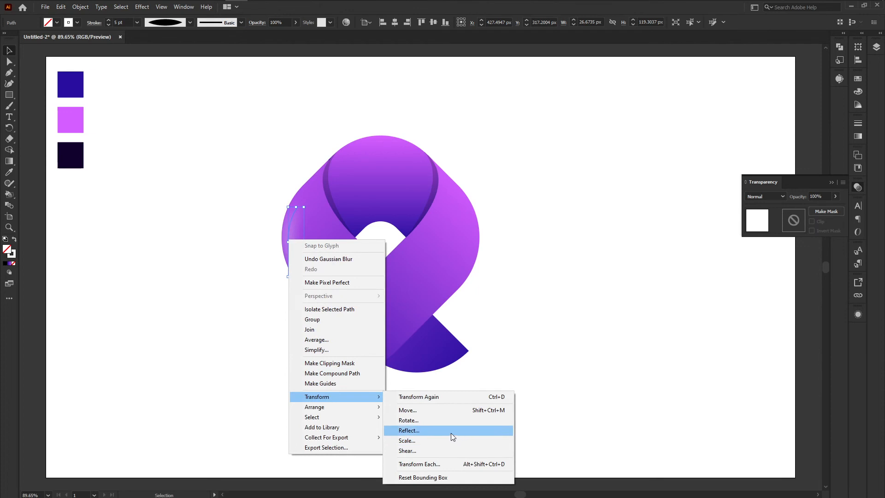
pyautogui.click(450, 433)
pyautogui.click(619, 157)
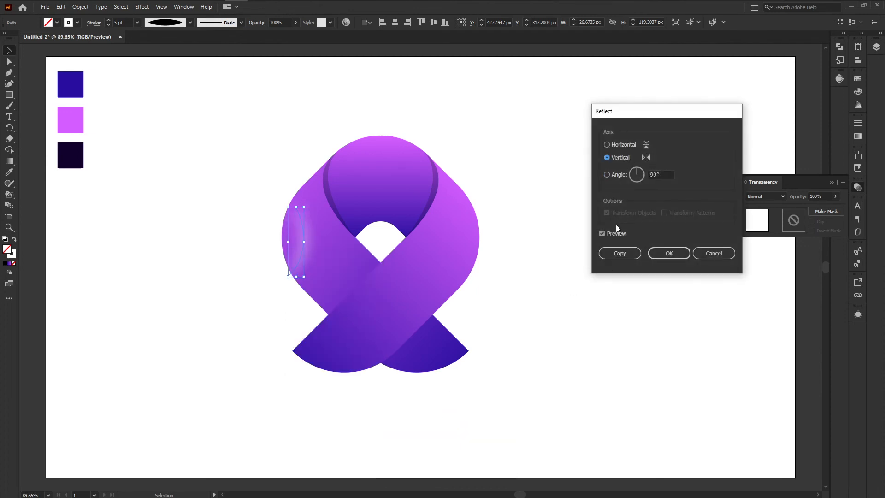
pyautogui.click(619, 253)
pyautogui.click(611, 254)
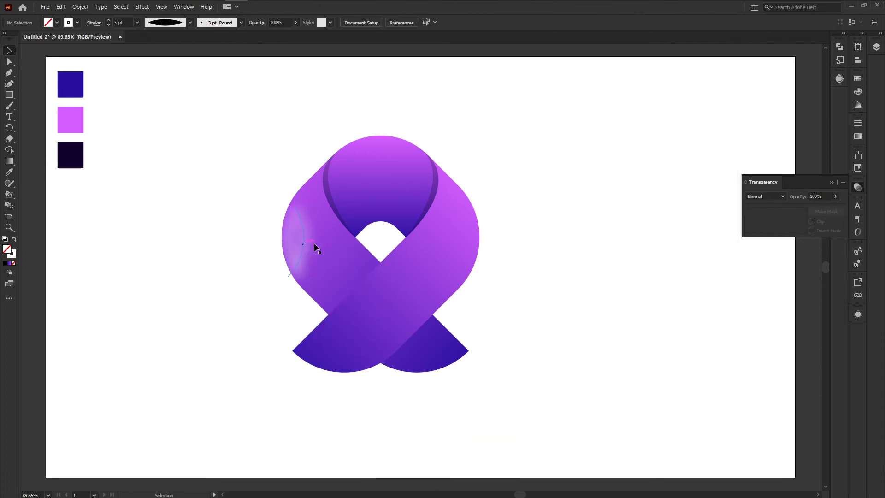
# Step: Move the reflected highlight copy to just inside the right strand's outer edge
pyautogui.moveTo(314, 244); pyautogui.dragTo(467, 247)
pyautogui.click(507, 257)
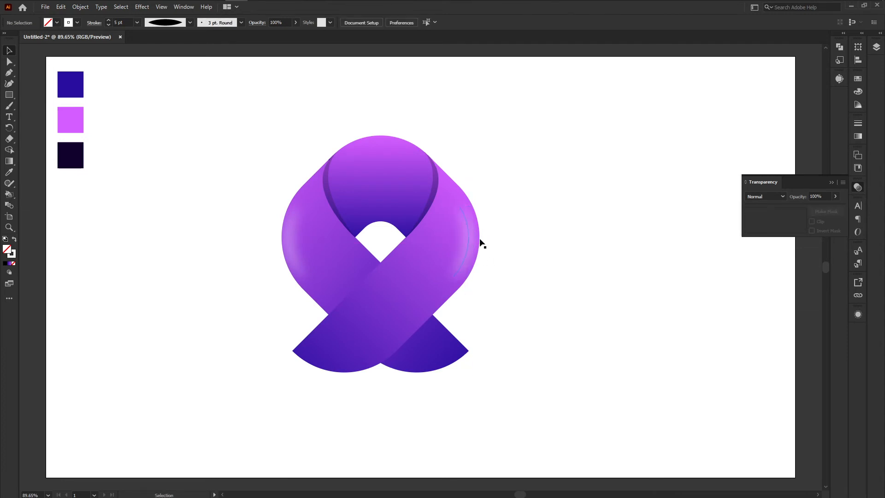
pyautogui.click(467, 234)
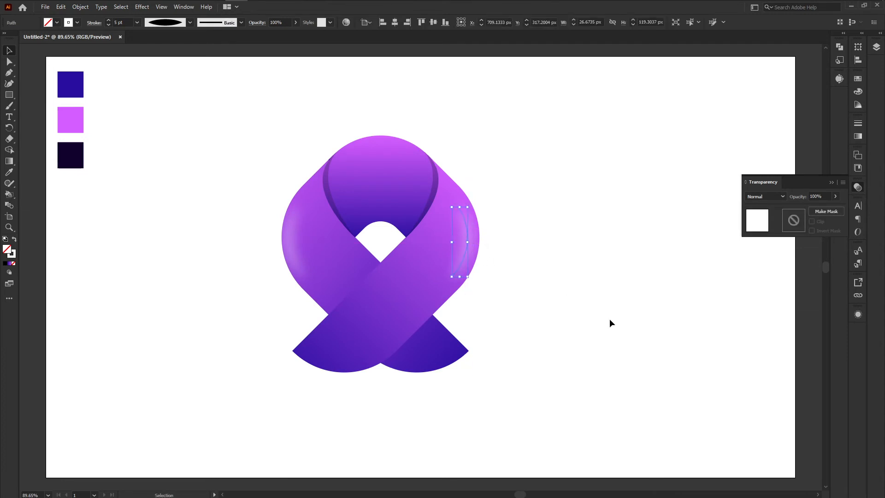
pyautogui.click(512, 283)
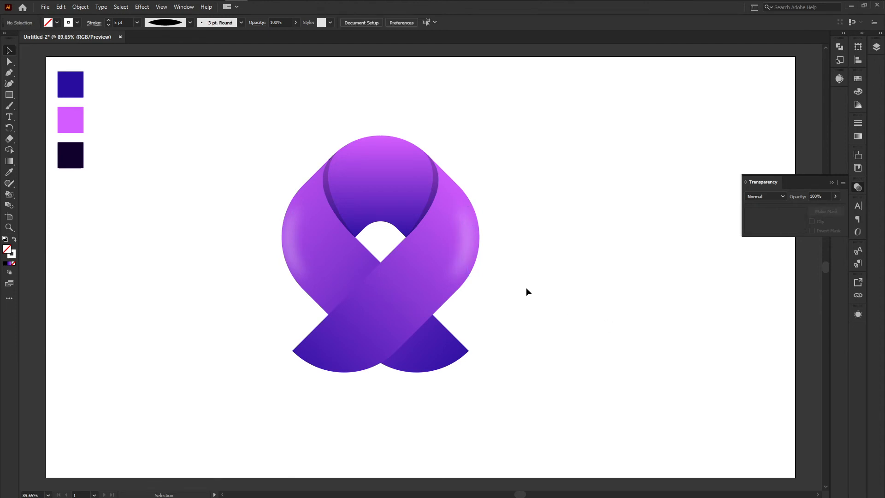
pyautogui.click(469, 234)
pyautogui.press('Delete')
# Step: Redraw the rear strand's gradient diagonally from its upper-left edge to just beyond its lower-right tail
pyautogui.click(428, 359)
pyautogui.click(9, 161)
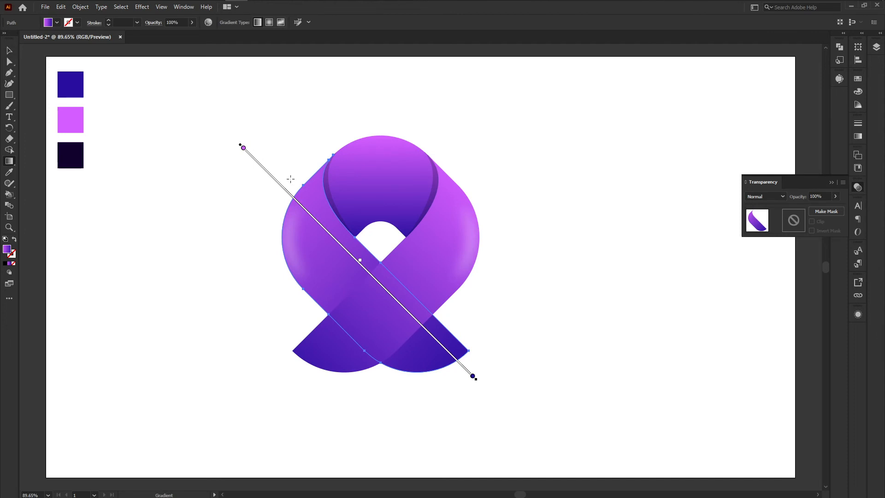
pyautogui.moveTo(279, 175); pyautogui.dragTo(402, 324)
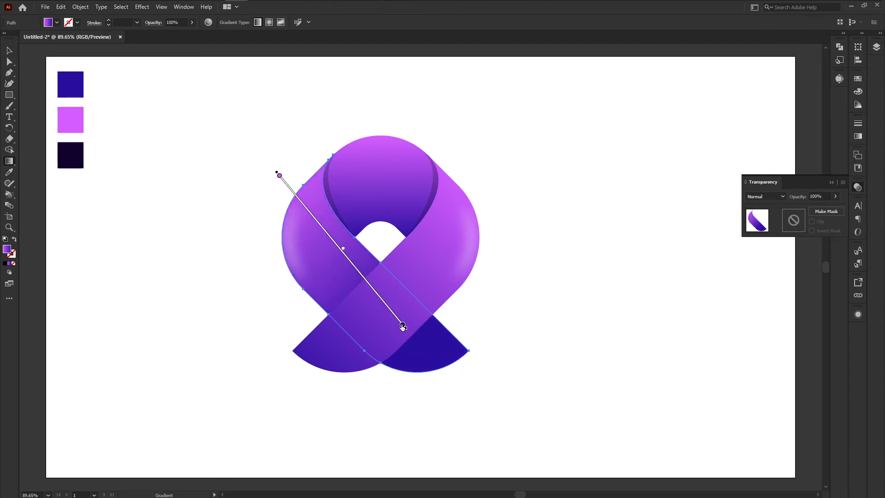
pyautogui.click(402, 325)
pyautogui.moveTo(277, 182); pyautogui.dragTo(491, 398)
pyautogui.click(9, 51)
pyautogui.click(221, 152)
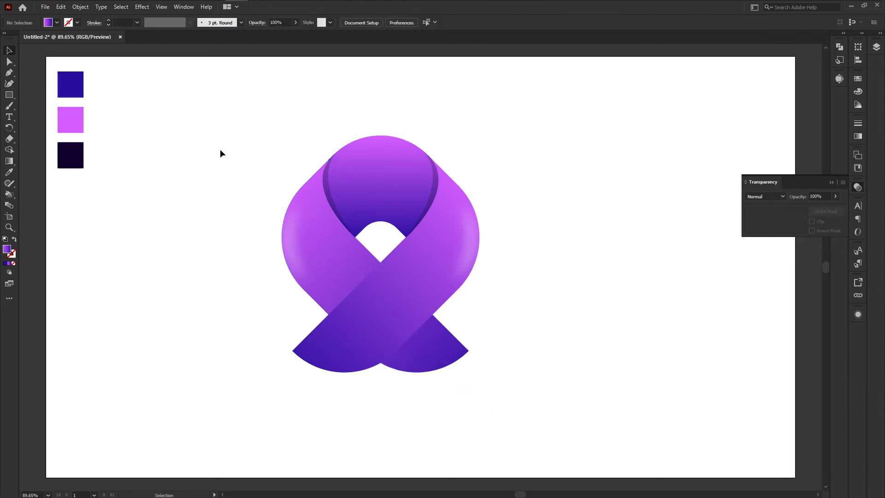
# Step: Draw a closed triangle with the Pen tool from the strands' lower-right crossing corner to below the tails and onto the front strand
pyautogui.click(9, 72)
pyautogui.click(432, 315)
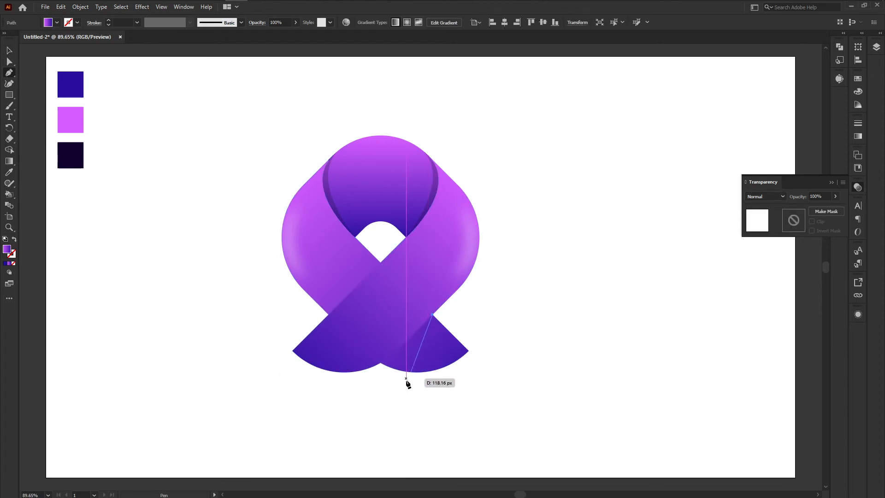
pyautogui.click(367, 399)
pyautogui.click(339, 345)
pyautogui.click(432, 315)
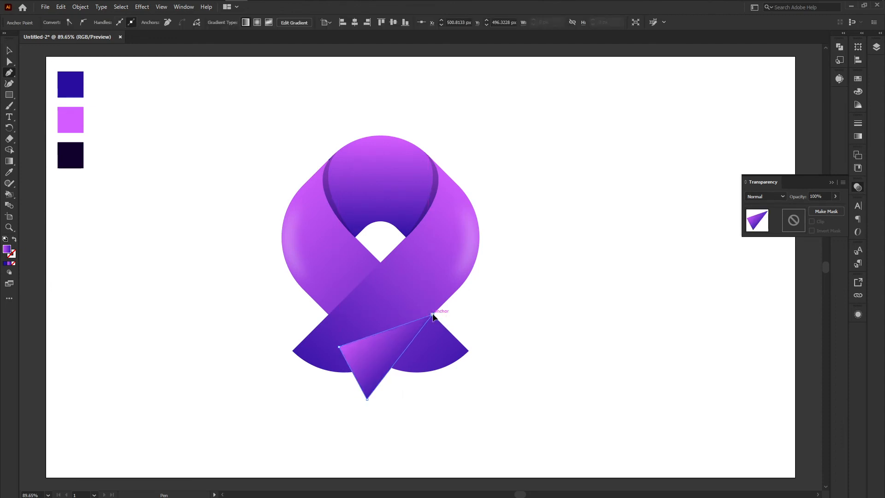
# Step: Trim away the parts of the triangle outside the rear strand with the Shape Builder tool
pyautogui.click(8, 49)
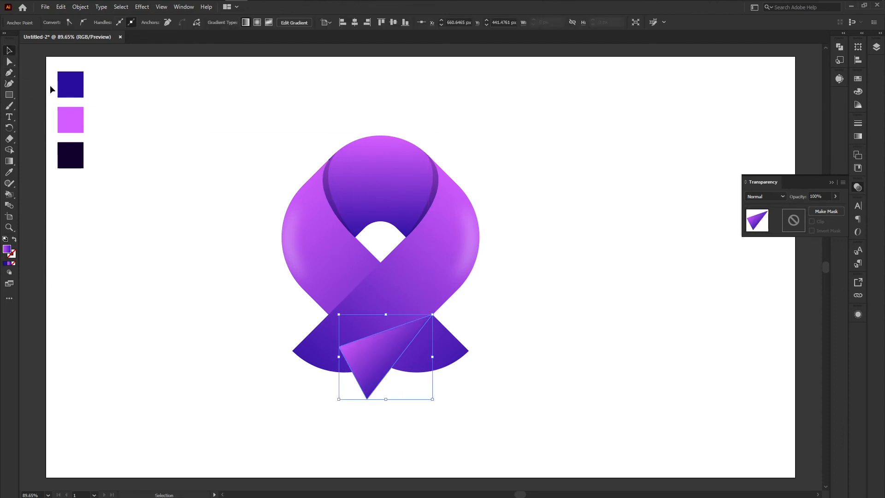
pyautogui.keyDown('shift'); pyautogui.click(308, 343); pyautogui.keyUp('shift')
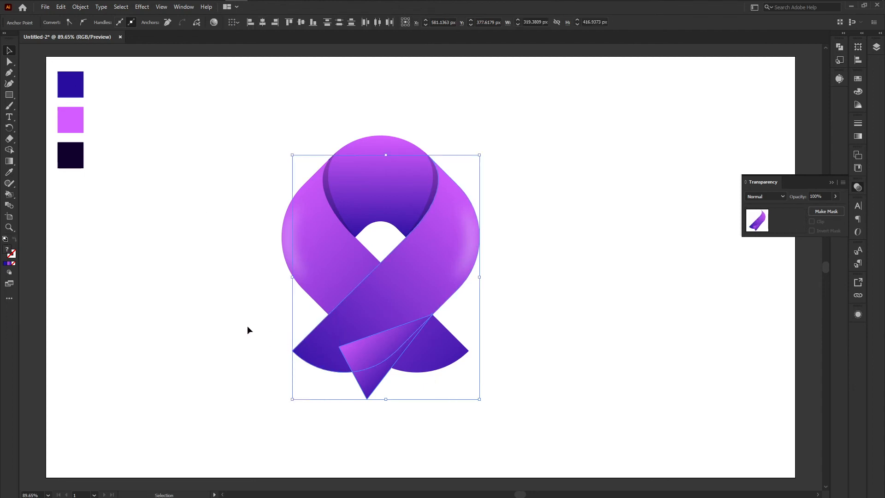
pyautogui.click(449, 367)
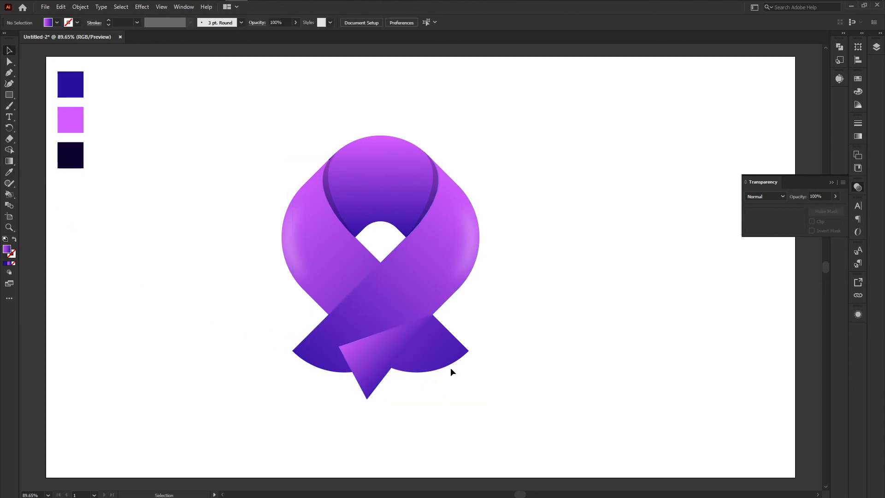
pyautogui.click(394, 369)
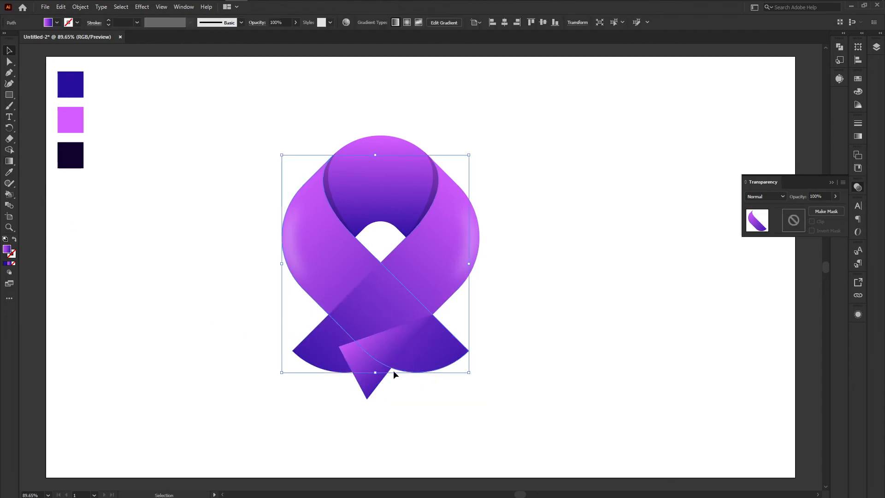
pyautogui.click(13, 151)
pyautogui.keyDown('alt'); pyautogui.click(367, 391); pyautogui.keyUp('alt')
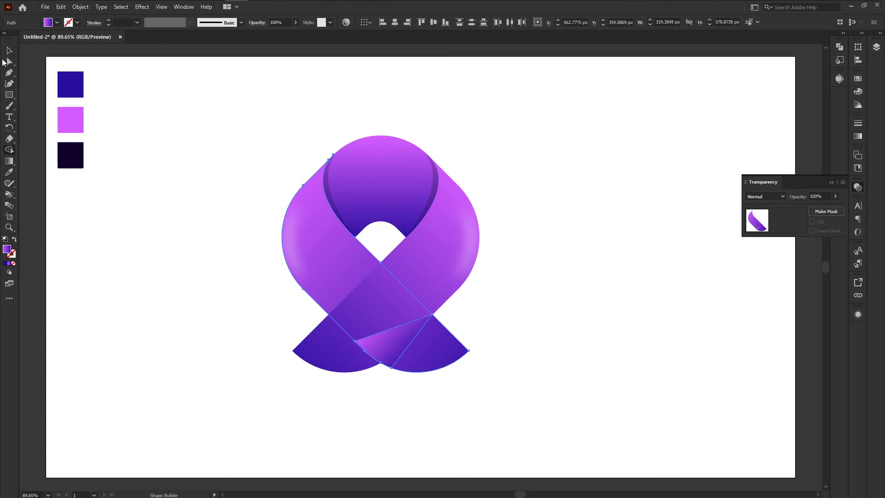
pyautogui.click(9, 51)
pyautogui.click(207, 141)
# Step: Bring the front strand and its right-hand highlight to the front, above the trimmed triangle
pyautogui.moveTo(517, 252); pyautogui.dragTo(464, 236)
pyautogui.rightClick(464, 237)
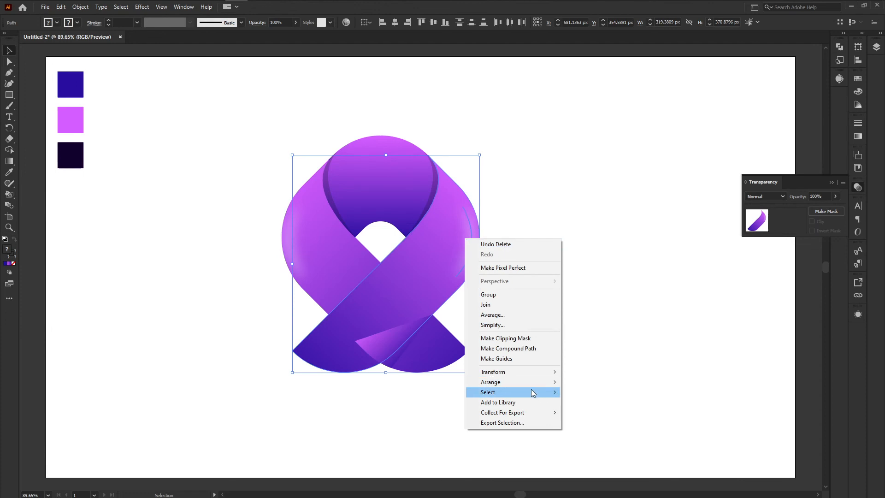
pyautogui.moveTo(529, 382)
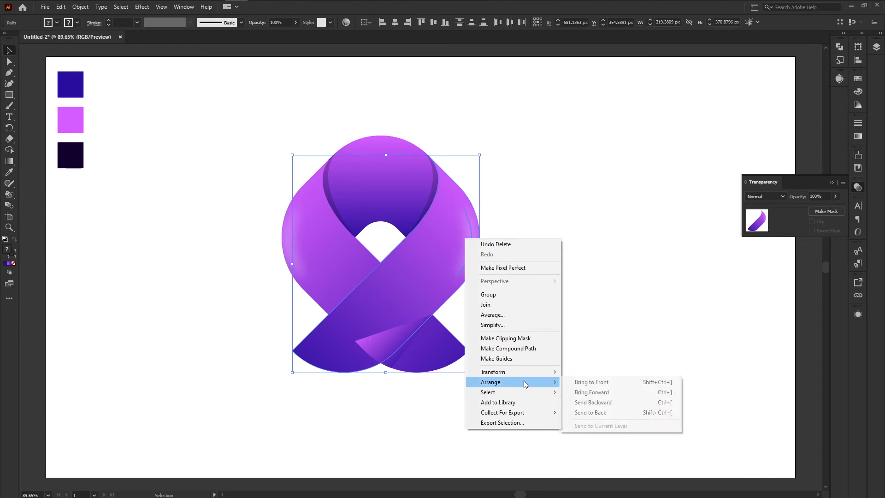
pyautogui.click(604, 383)
pyautogui.click(596, 316)
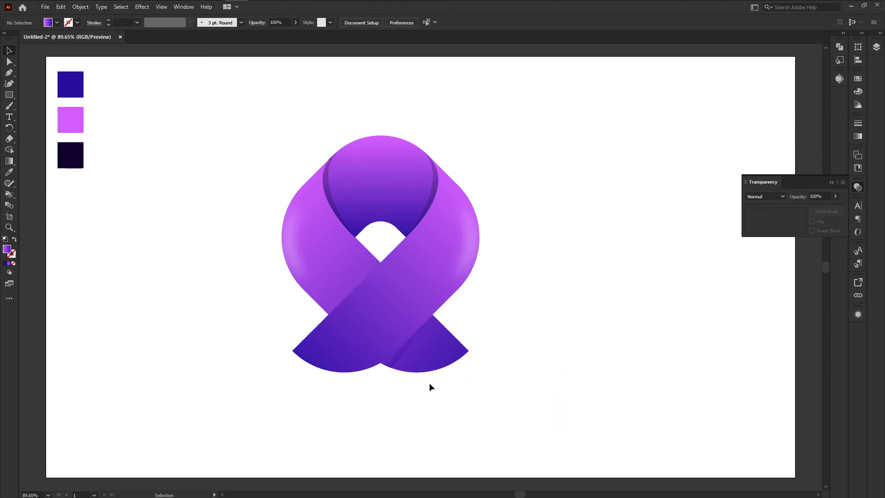
# Step: Fill the trimmed triangle black and match it to the upper loop's fold shadow with the Eyedropper, giving 20% opacity
pyautogui.click(390, 364)
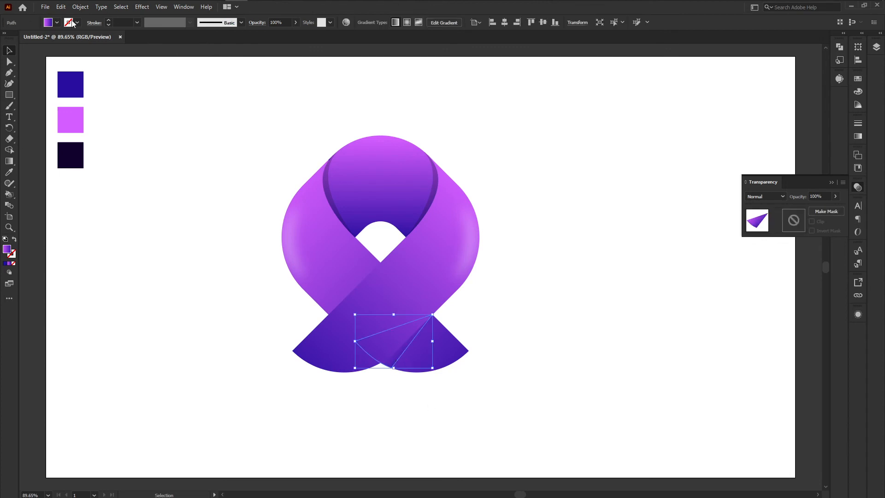
pyautogui.click(57, 22)
pyautogui.click(25, 38)
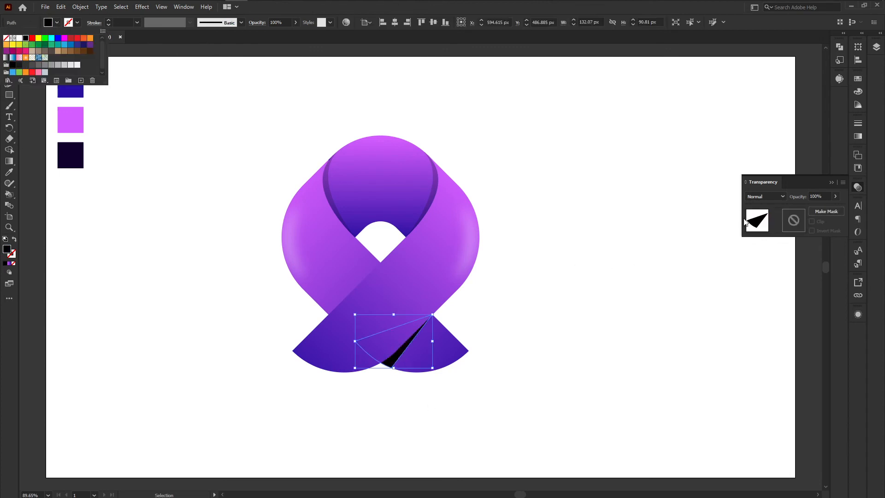
pyautogui.click(8, 172)
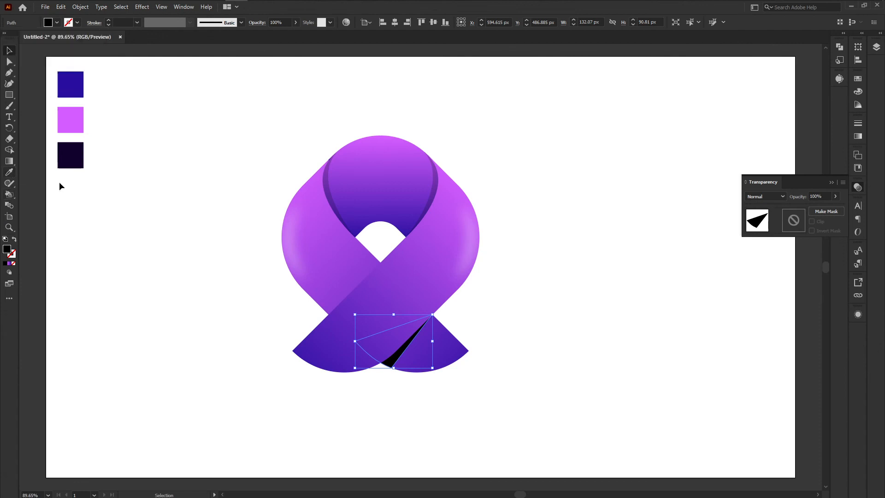
pyautogui.click(9, 173)
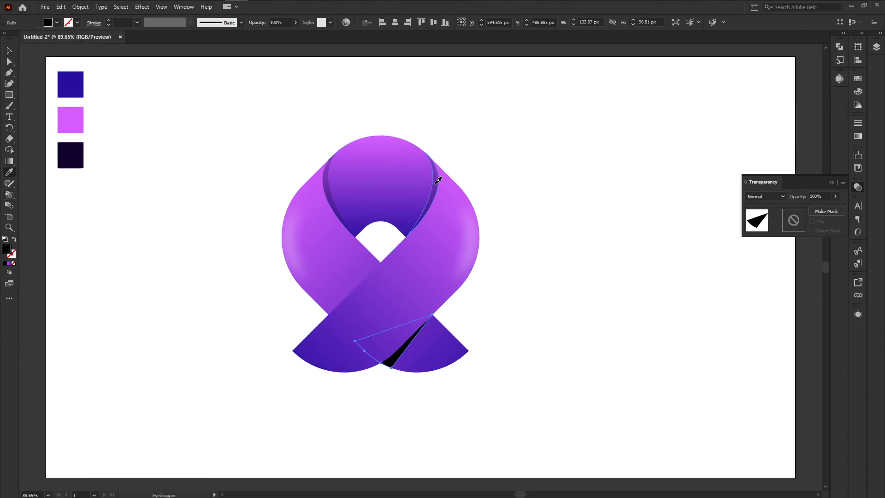
pyautogui.click(438, 180)
pyautogui.click(9, 49)
pyautogui.click(182, 116)
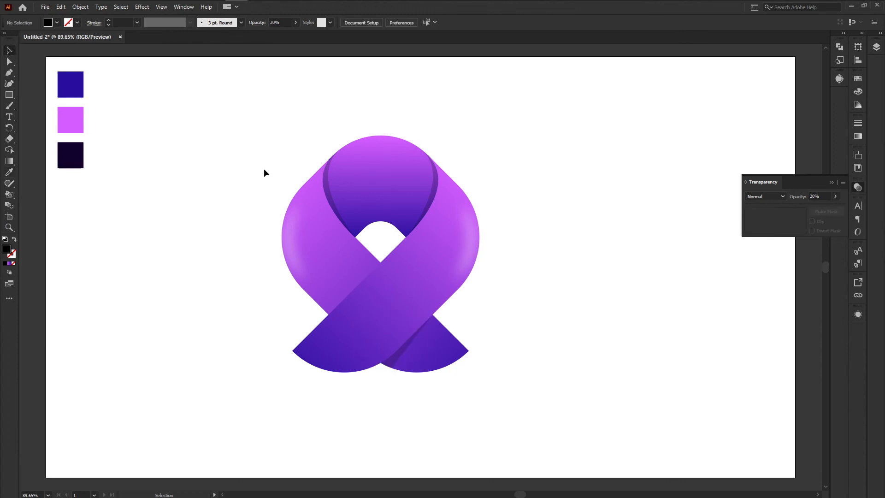
# Step: Rotate a copy of the blurred highlight to run horizontally and place it along the top of the upper loop
pyautogui.click(387, 184)
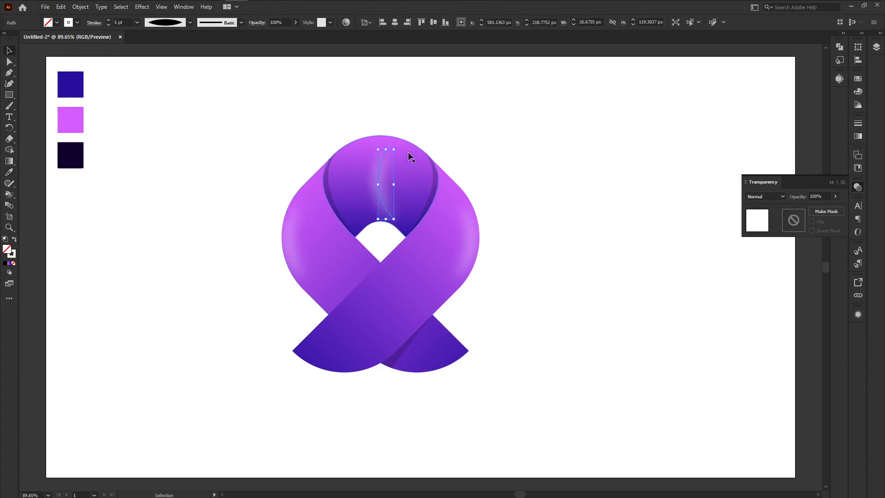
pyautogui.moveTo(399, 149); pyautogui.dragTo(423, 204)
pyautogui.click(500, 213)
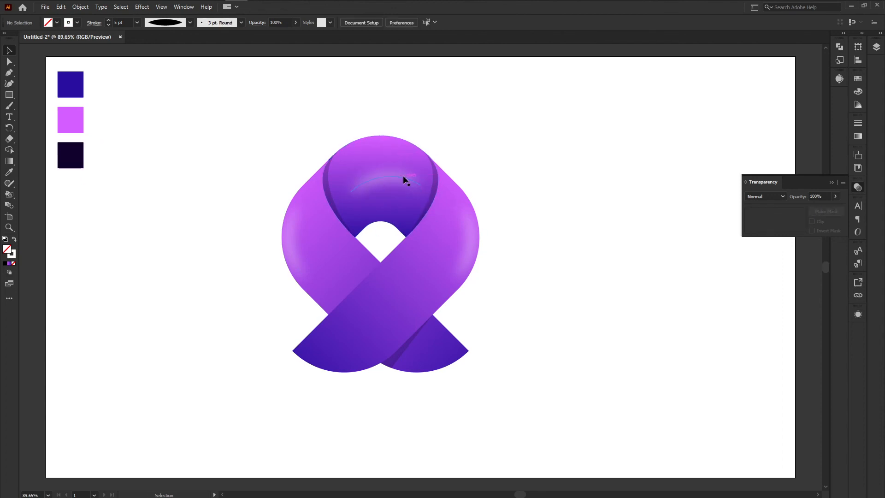
pyautogui.moveTo(402, 175); pyautogui.dragTo(418, 168)
pyautogui.click(464, 152)
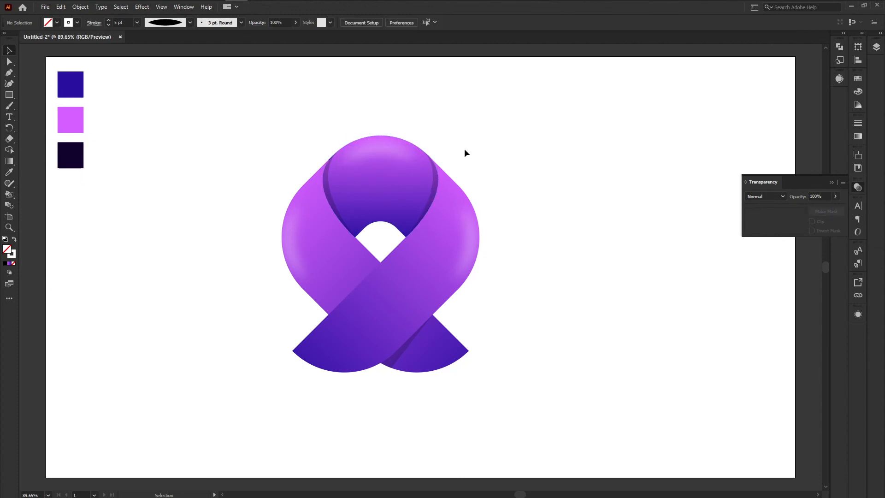
pyautogui.click(390, 153)
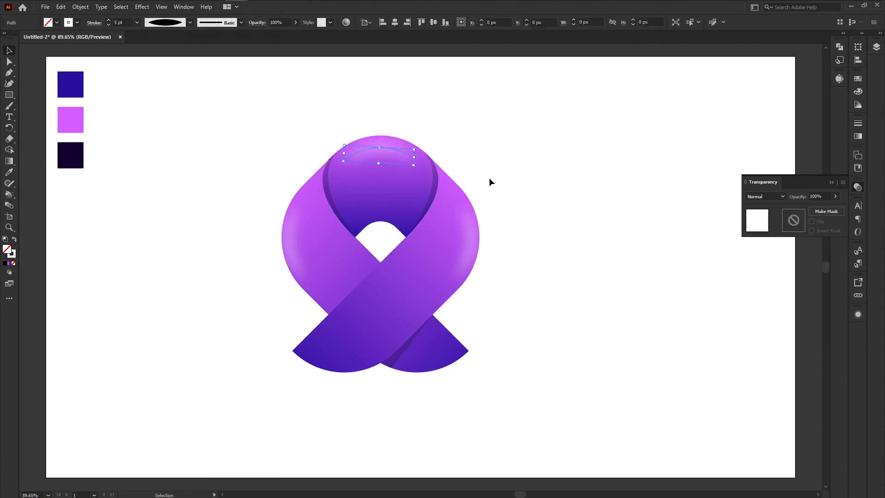
pyautogui.click(549, 175)
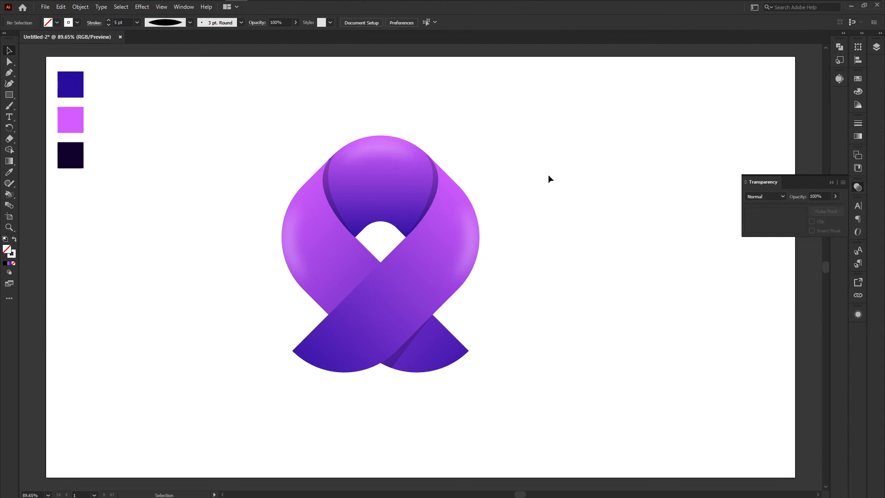
# Step: Select the whole ribbon logo and centre it horizontally and vertically on the artboard
pyautogui.moveTo(568, 426); pyautogui.dragTo(246, 137)
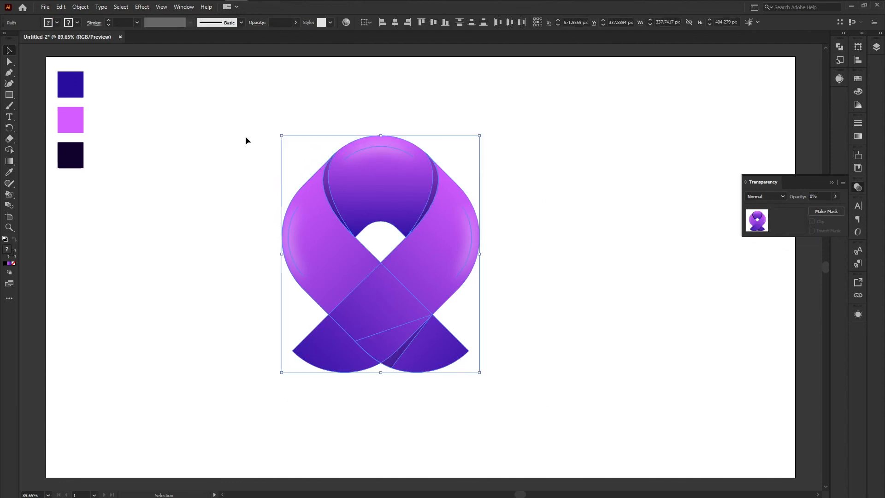
pyautogui.click(403, 22)
pyautogui.click(433, 22)
pyautogui.click(396, 107)
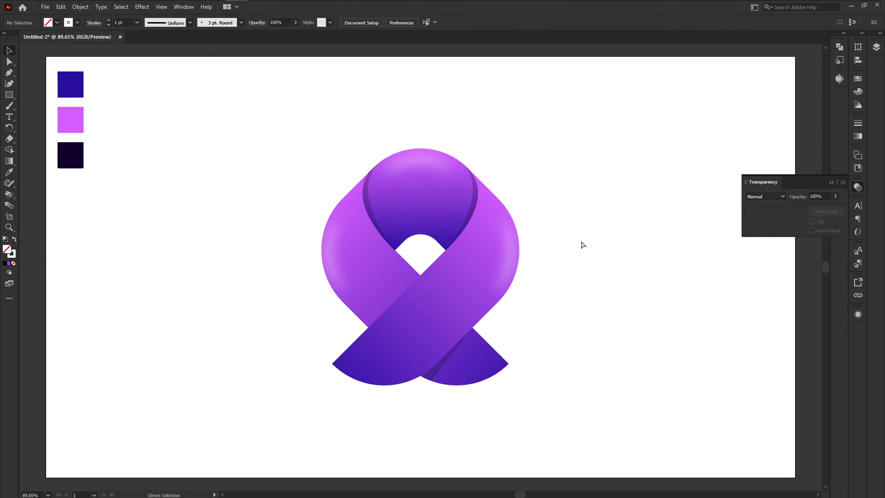
# Step: Enlarge the darkest purple swatch square into a 1280 × 720 px rectangle that covers the whole artboard
pyautogui.hotkey('ctrl', '-')
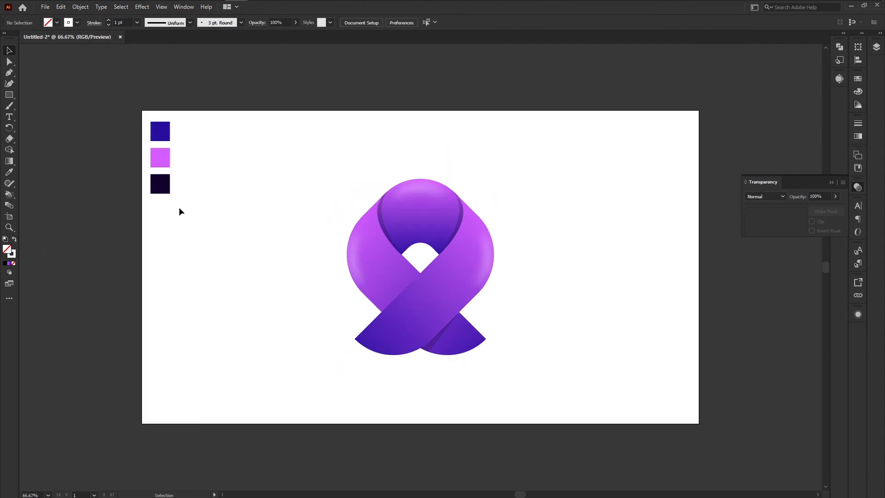
pyautogui.click(167, 188)
pyautogui.moveTo(169, 195); pyautogui.dragTo(699, 422)
pyautogui.moveTo(150, 174); pyautogui.dragTo(140, 109)
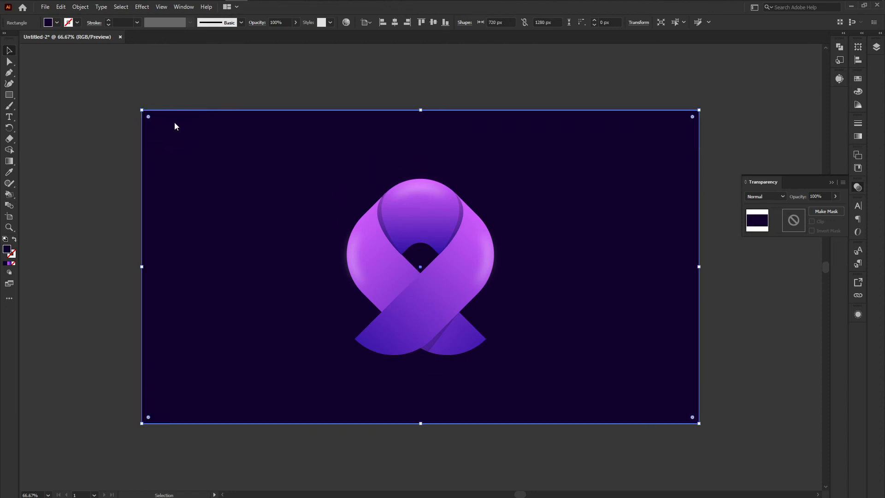
# Step: Send the dark purple rectangle to the back, behind the logo and the remaining colour swatches
pyautogui.rightClick(174, 122)
pyautogui.moveTo(234, 291)
pyautogui.click(317, 320)
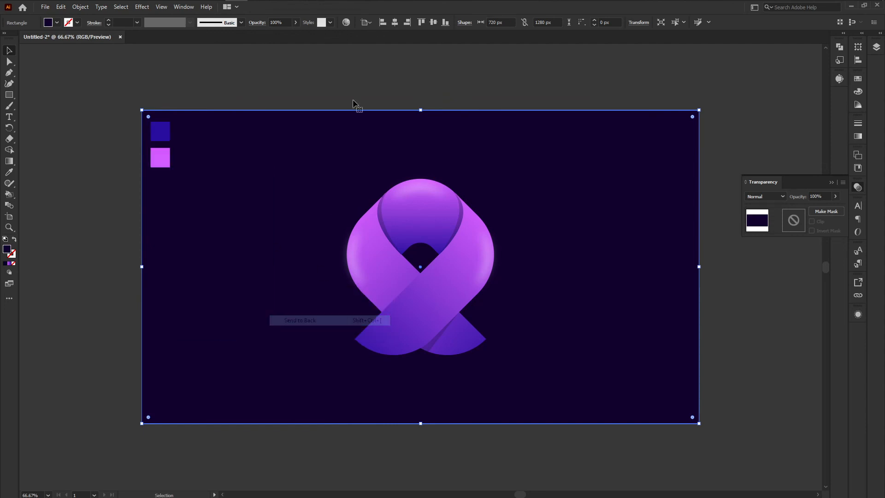
pyautogui.click(358, 80)
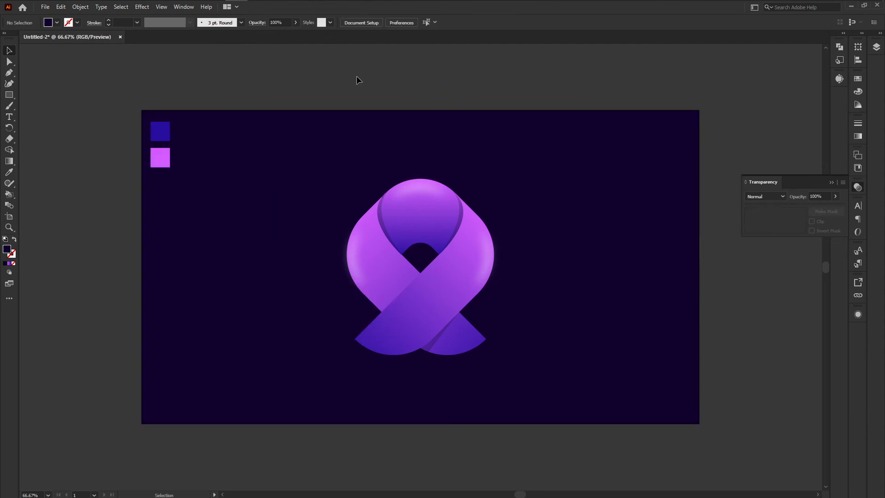